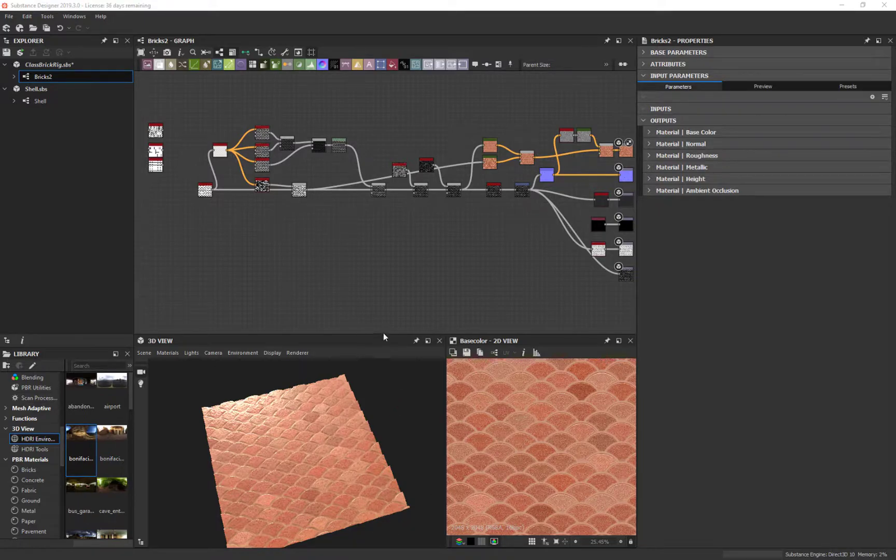
- Enlarge the 3D view and orbit the brick material plane to examine its surface
left_click_drag(385, 337, 384, 203)
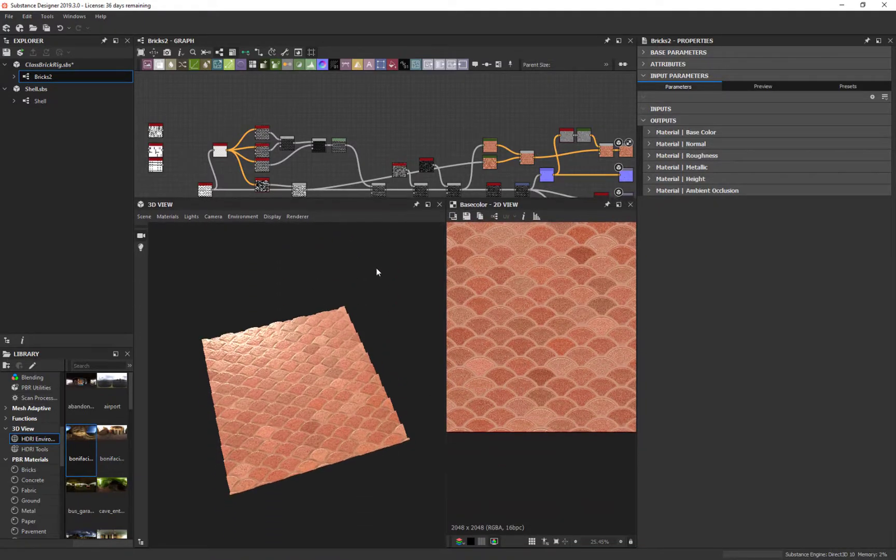
left_click_drag(436, 287, 290, 443)
left_click_drag(422, 289, 464, 425)
left_click_drag(382, 384, 406, 350)
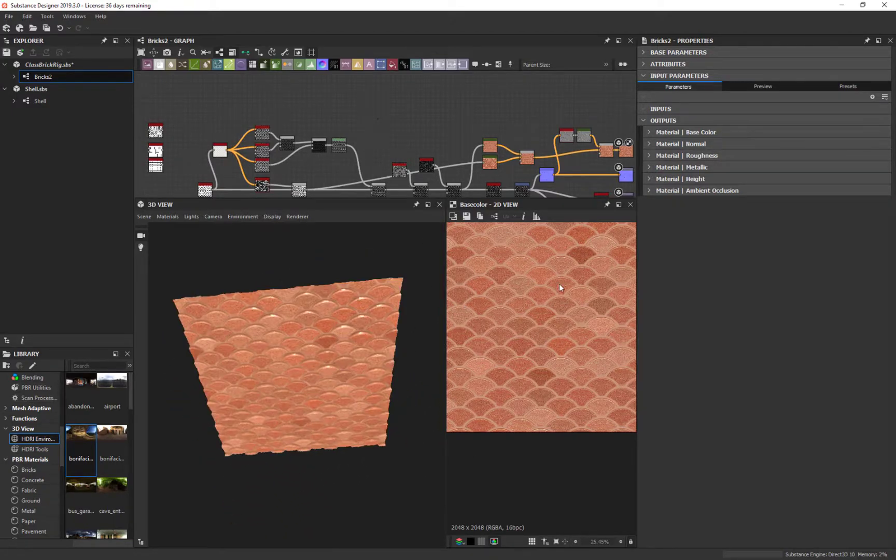
- Preview the Shell node of the Bricks2 graph in a widened 2D view to examine its scallop pattern
middle_click_drag(314, 115, 400, 92)
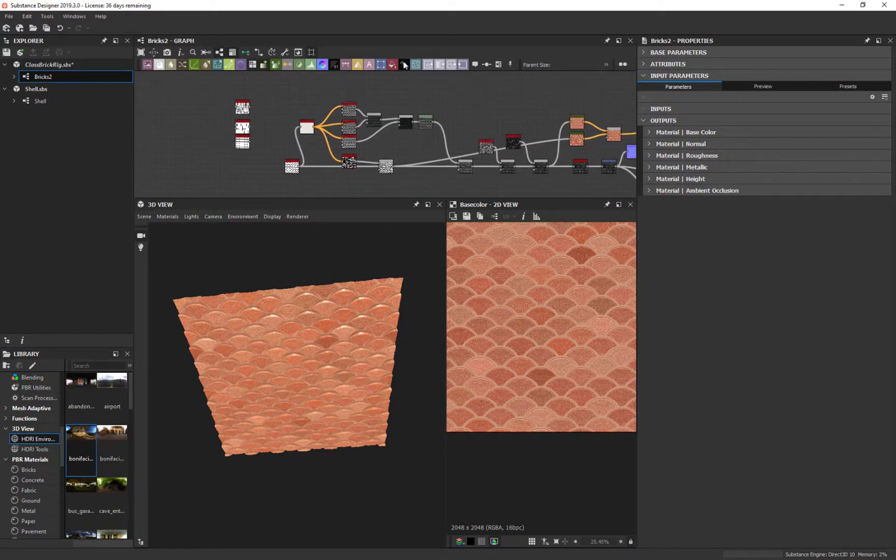
double_click(291, 167)
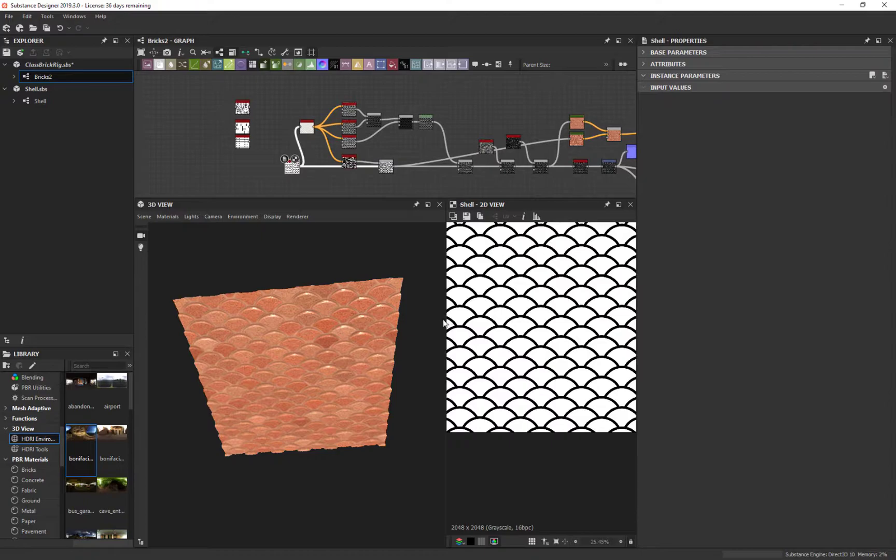
left_click_drag(445, 320, 379, 332)
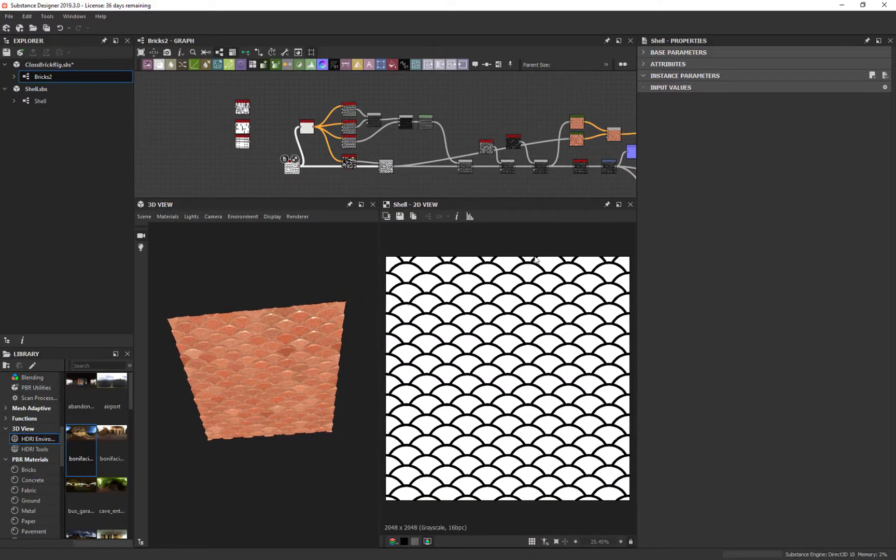
scroll(521, 342, "down", 2)
scroll(519, 344, "up", 3)
scroll(516, 346, "down", 2)
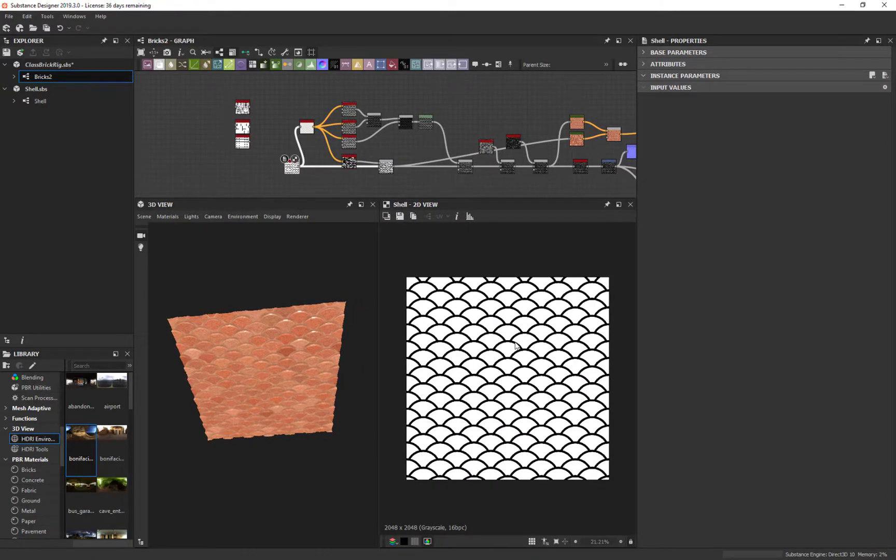
- Open the Shell graph and enlarge the graph area to show its whole node chain
left_click(40, 102)
double_click(40, 102)
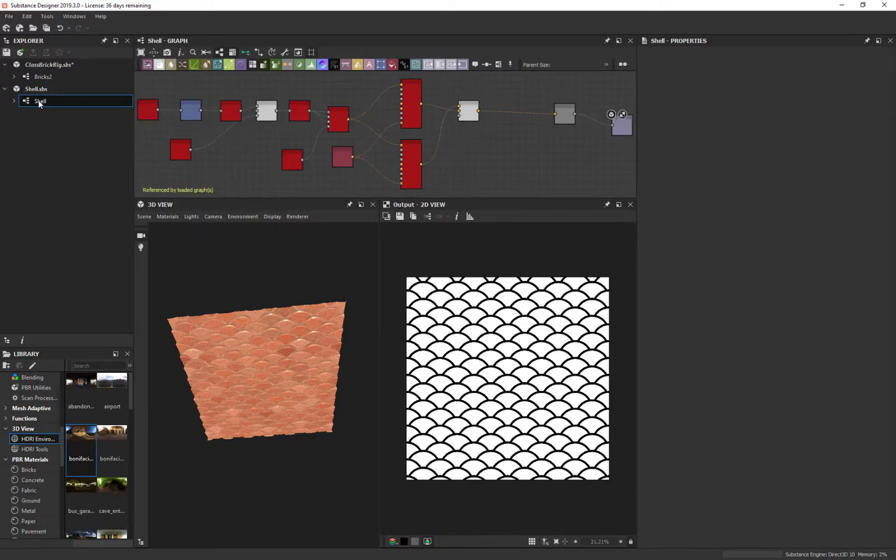
middle_click_drag(301, 196, 357, 148)
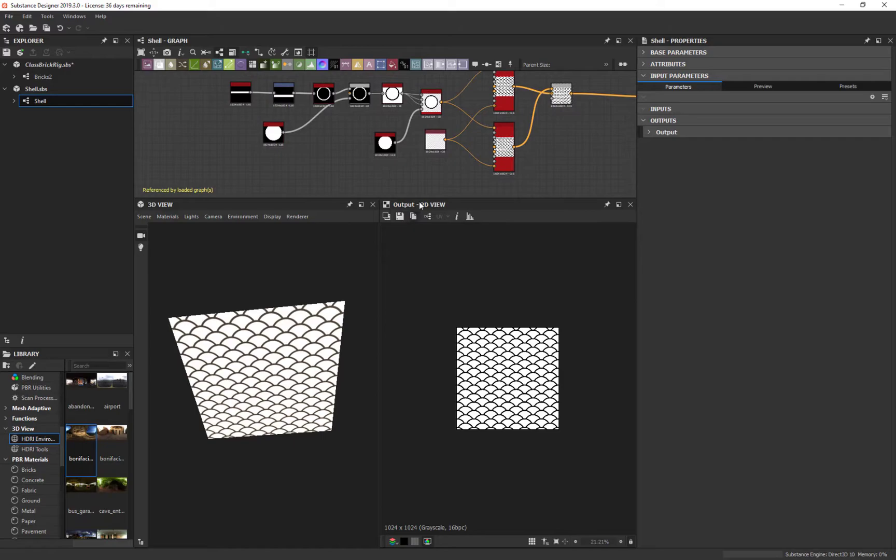
left_click_drag(430, 199, 462, 393)
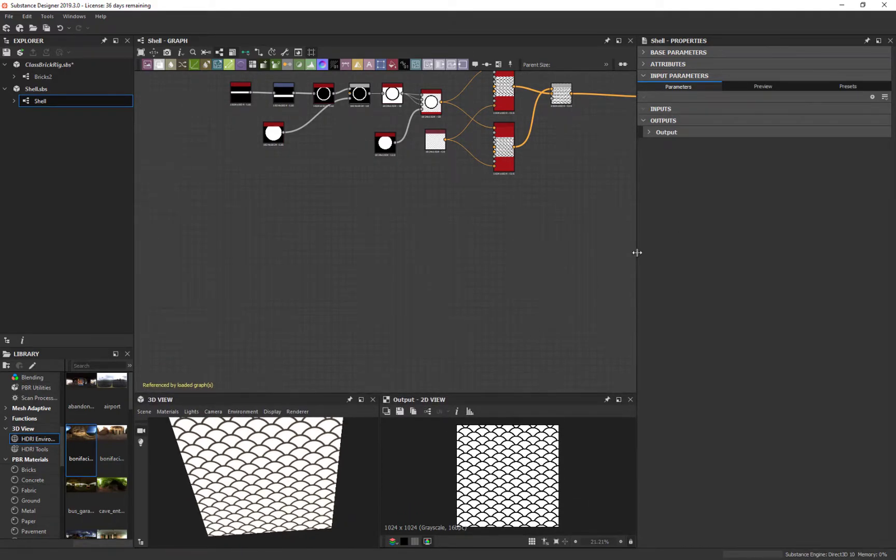
left_click_drag(637, 253, 894, 253)
middle_click_drag(376, 118, 389, 188)
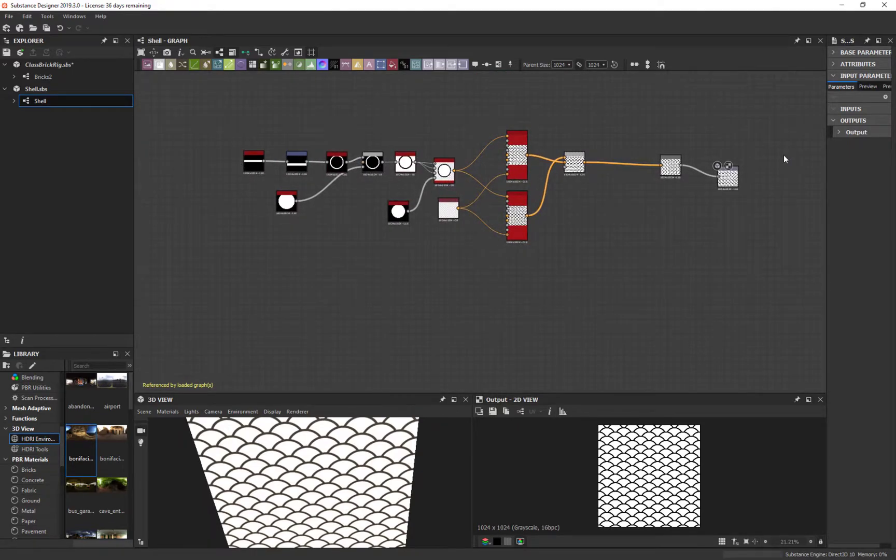
- Move the main node chain of the Shell graph closer to the final conversion and output nodes
middle_click_drag(315, 178, 376, 203)
left_click_drag(703, 105, 186, 320)
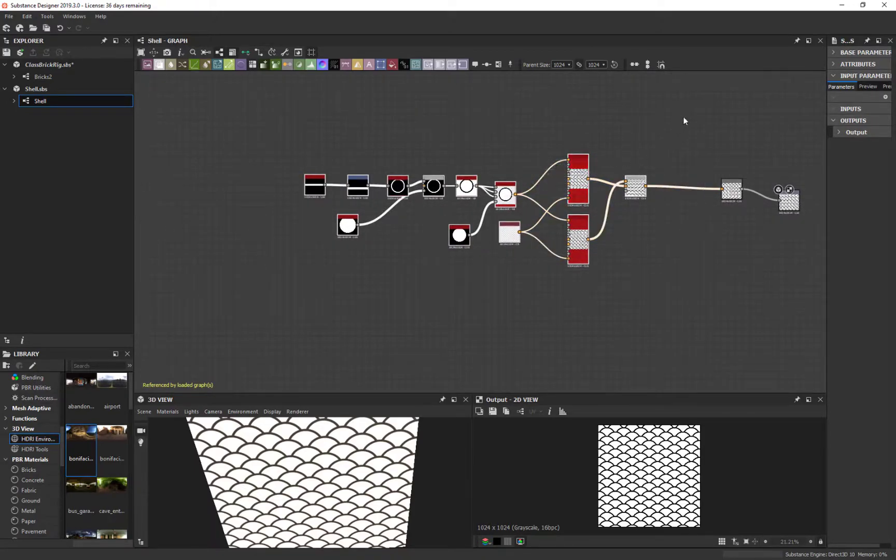
left_click_drag(576, 164, 643, 166)
middle_click_drag(620, 223, 506, 229)
left_click_drag(724, 138, 565, 248)
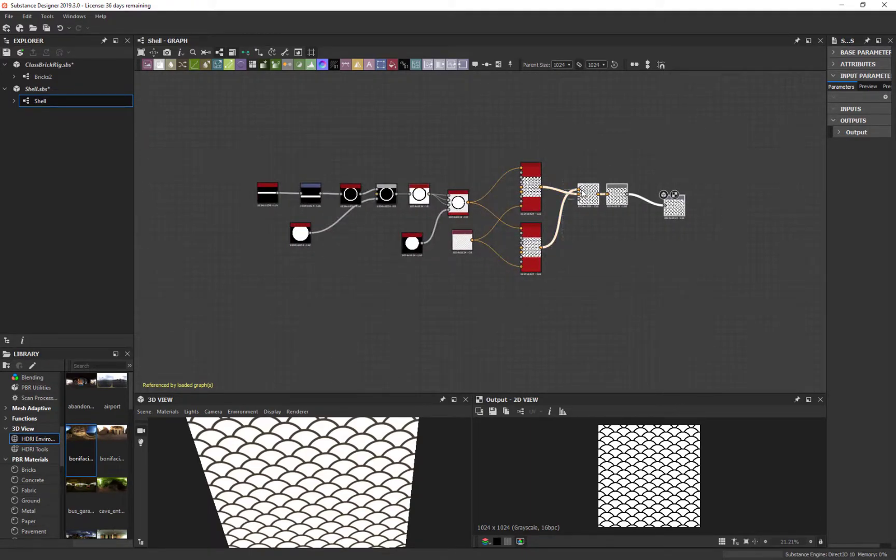
- Examine the Shell node chain from the Tile Sampler Color nodes back to the Stripes node's parameters
scroll(539, 210, "up", 2)
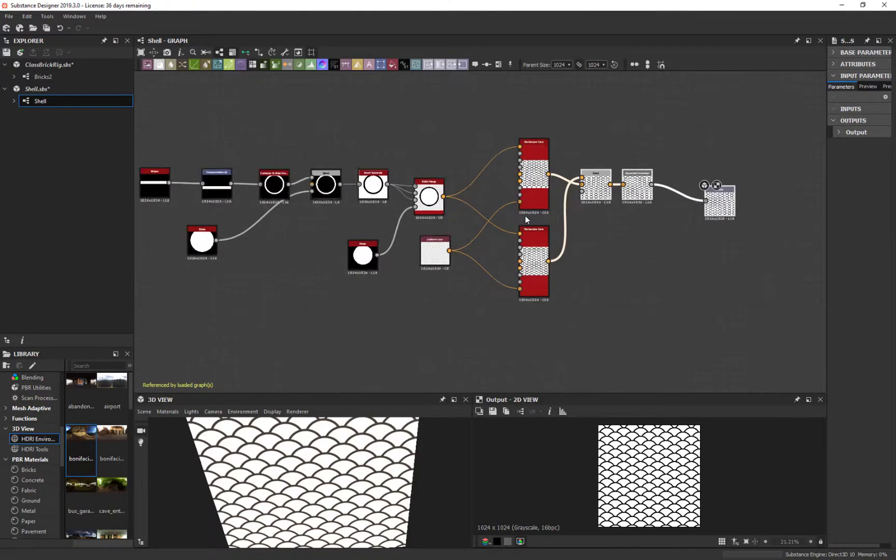
middle_click_drag(538, 211, 582, 213)
middle_click_drag(488, 181, 463, 160)
scroll(211, 151, "up", 2)
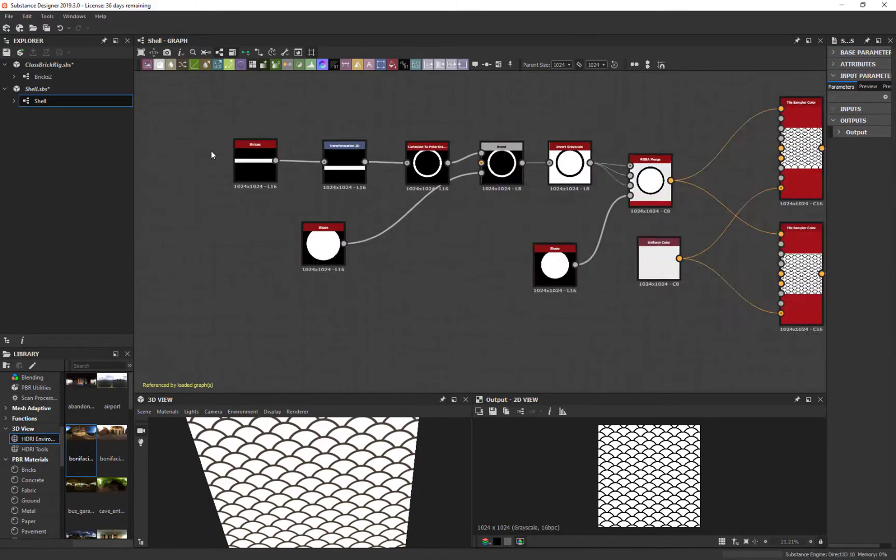
scroll(272, 150, "up", 4)
left_click(261, 135)
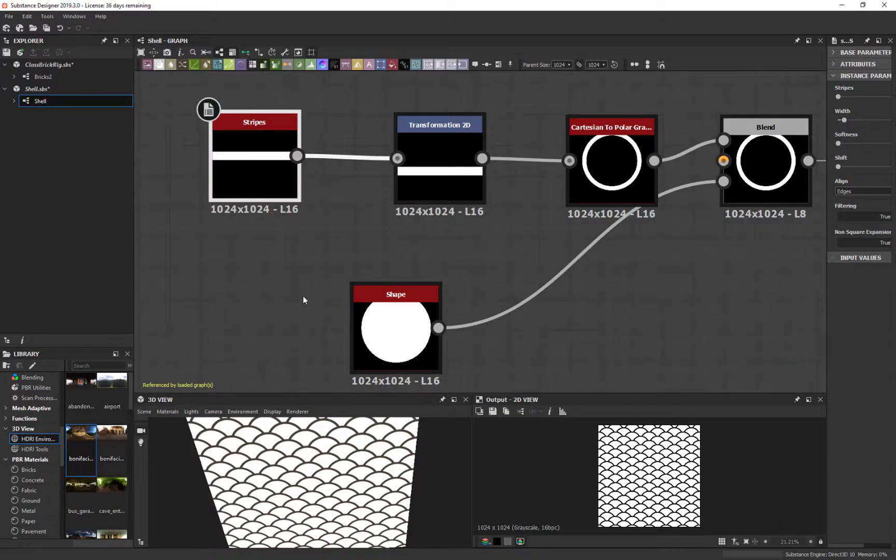
- Add a new Stripes node in the empty space below the existing Shape node
left_click(280, 281)
scroll(484, 230, "down", 3)
middle_click_drag(540, 221, 552, 118)
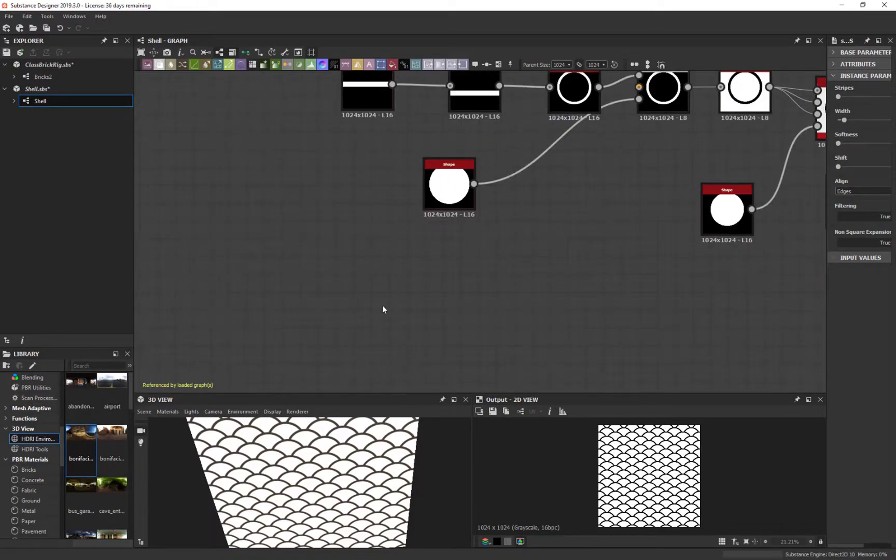
key("space")
type("strip")
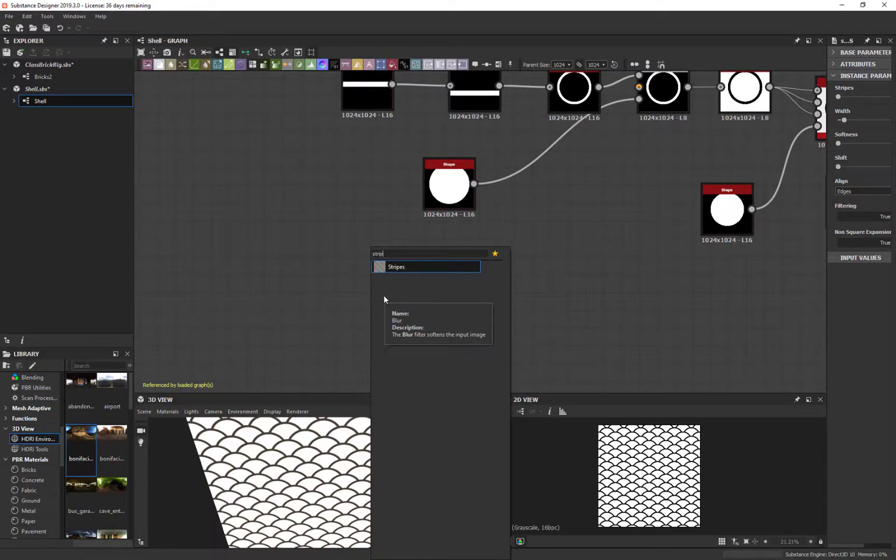
key("Escape")
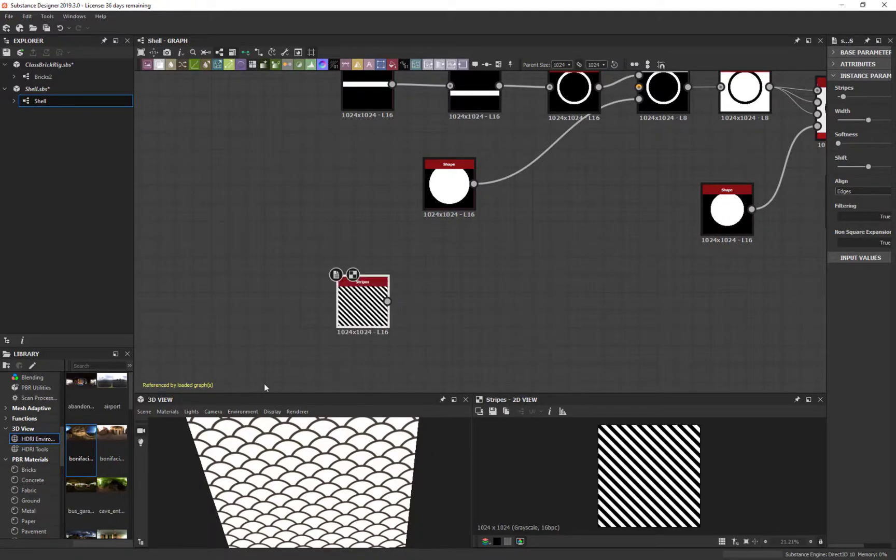
- Locate the Stripes generator among the library's patterns, widening the library area
scroll(26, 431, "up", 5)
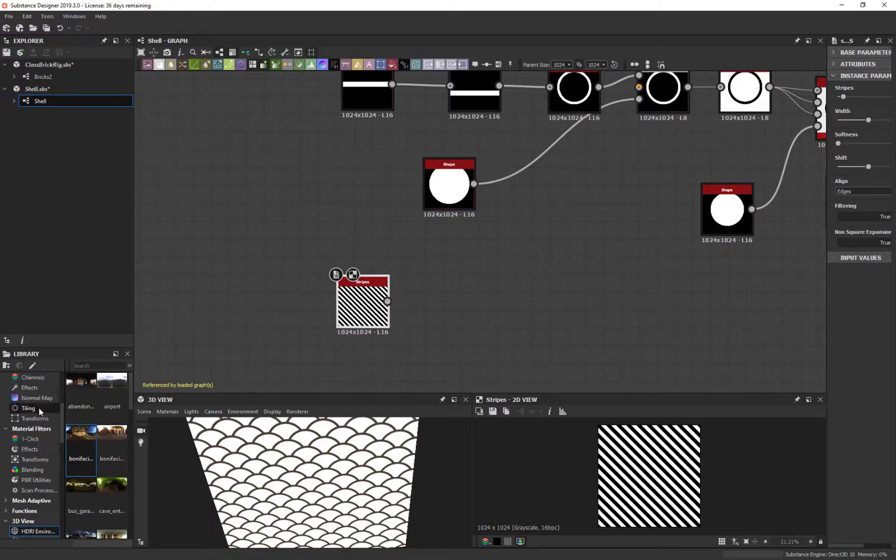
left_click(30, 387)
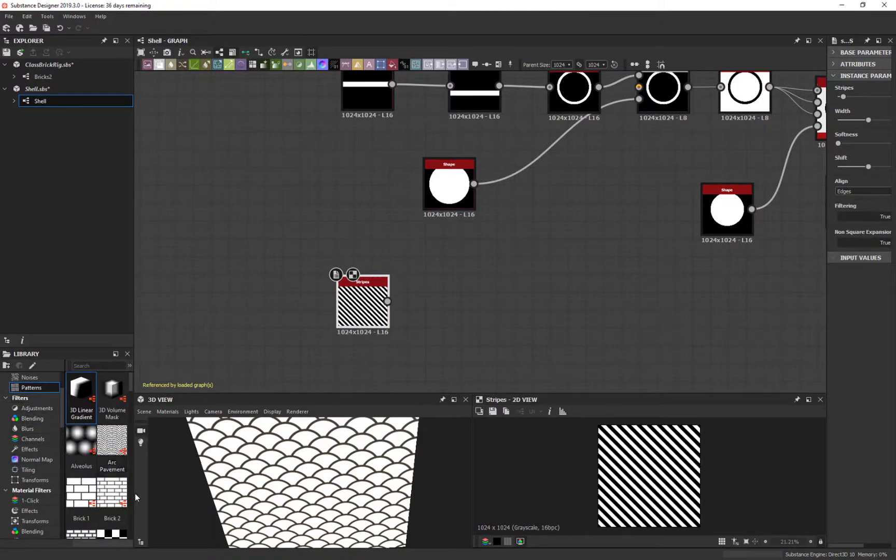
left_click_drag(132, 489, 233, 490)
left_click(172, 493)
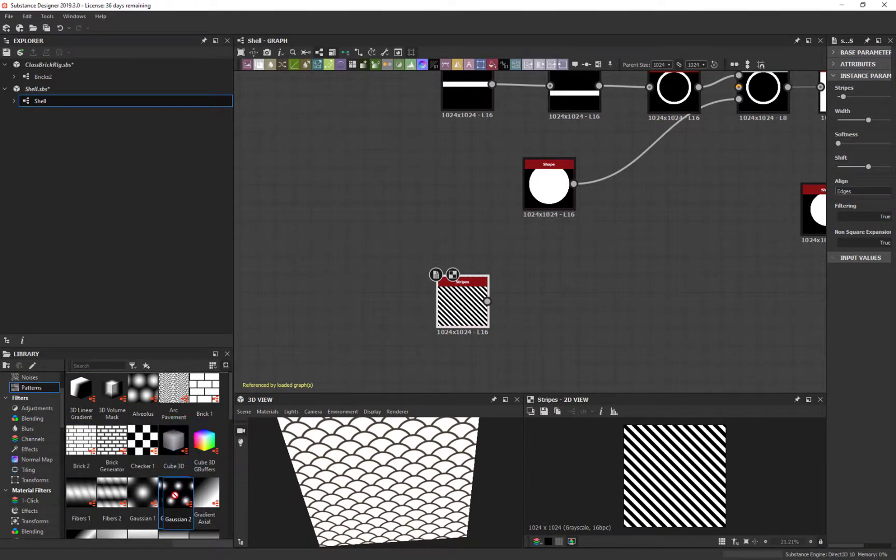
scroll(172, 493, "down", 10)
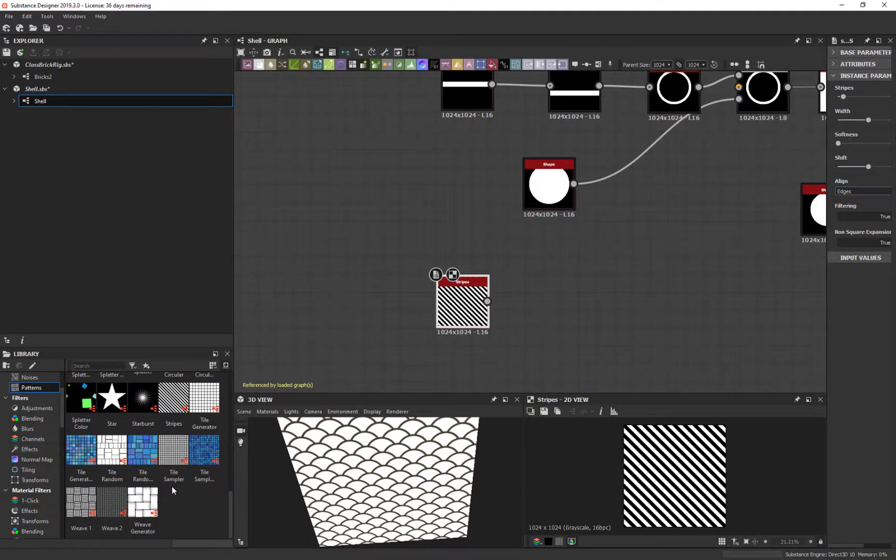
left_click(173, 392)
- Widen the properties area to show the new Stripes node's parameters in full
middle_click_drag(534, 289, 517, 272)
scroll(461, 300, "up", 5)
scroll(429, 293, "down", 1)
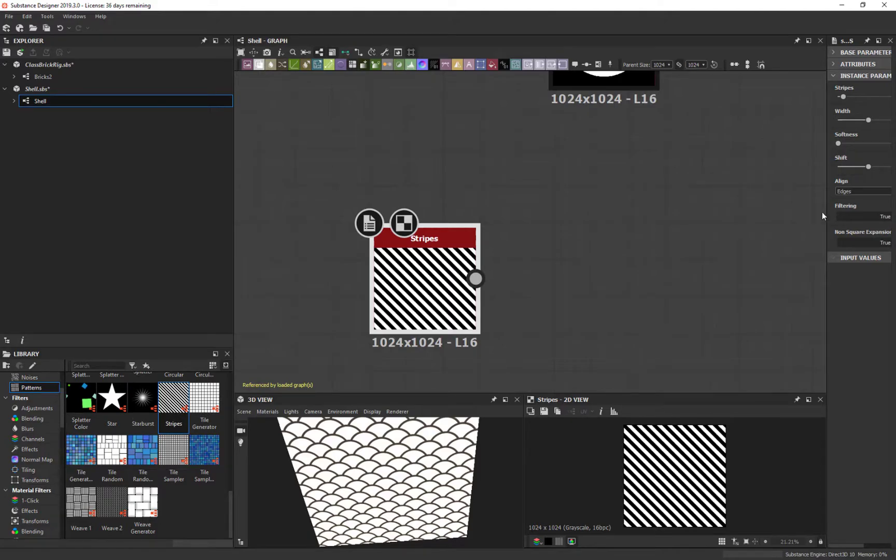
left_click_drag(826, 212, 714, 213)
middle_click_drag(551, 84, 460, 212)
scroll(512, 124, "down", 4)
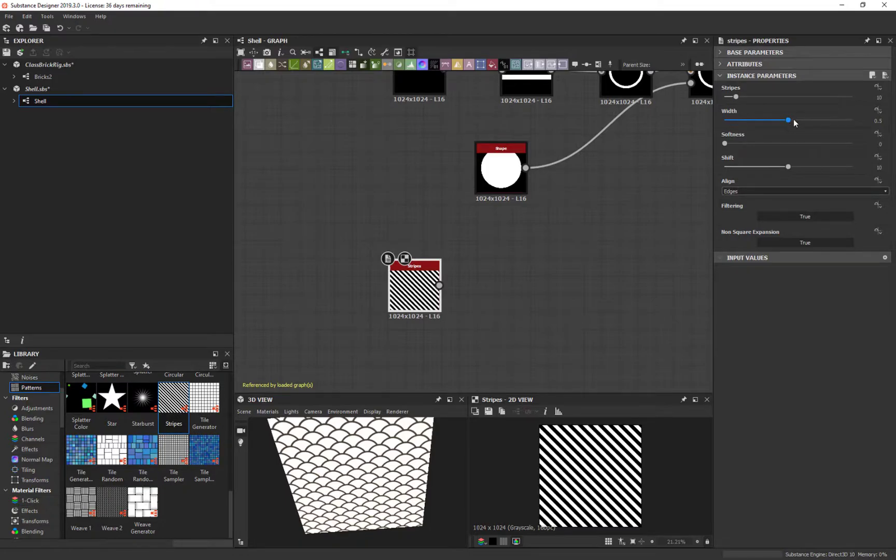
- Try Center alignment on the new Stripes node and restore Edges
left_click(764, 191)
left_click(760, 201)
left_click(761, 191)
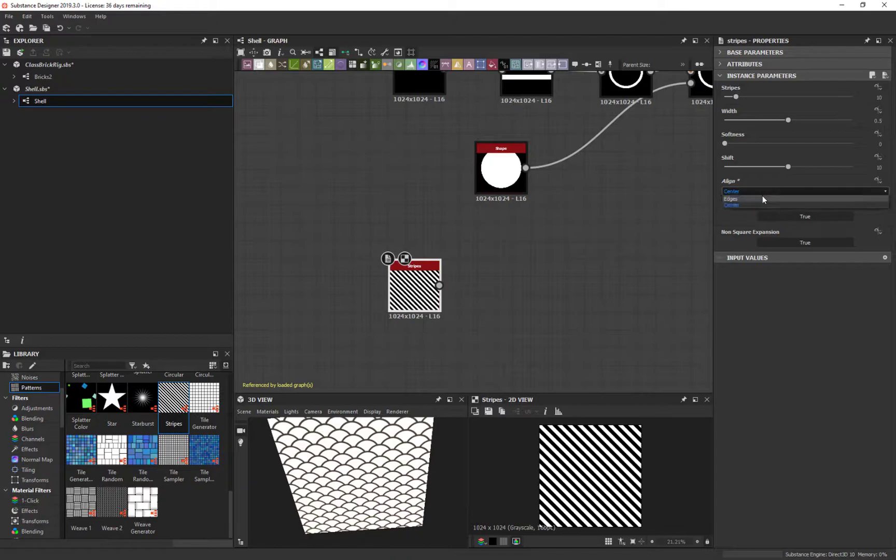
left_click(760, 197)
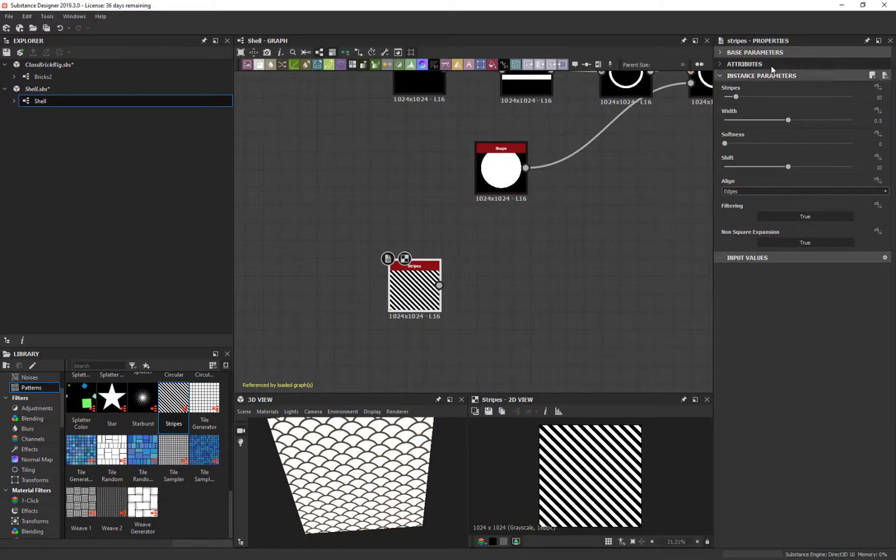
- Set the new Stripes node to 1 stripe with a width of 0.1 and a shift of 0
left_click_drag(737, 97, 721, 97)
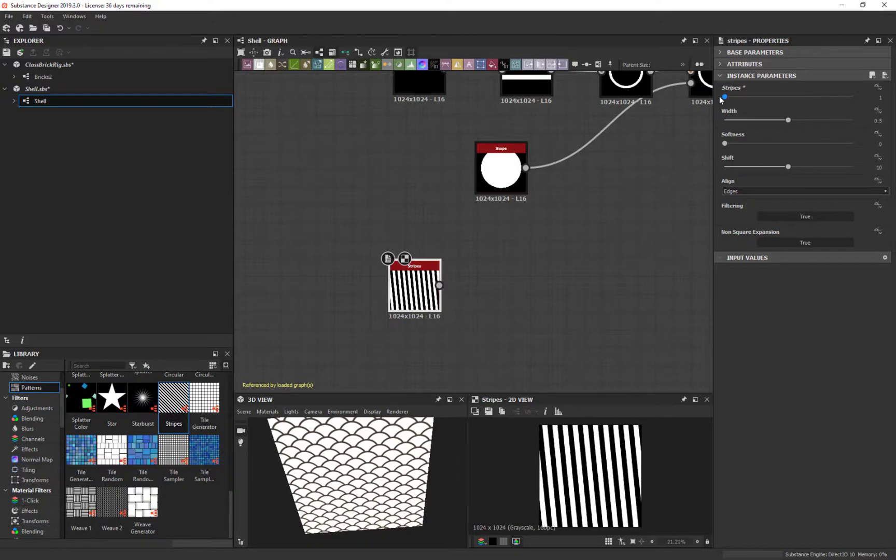
left_click_drag(789, 120, 749, 122)
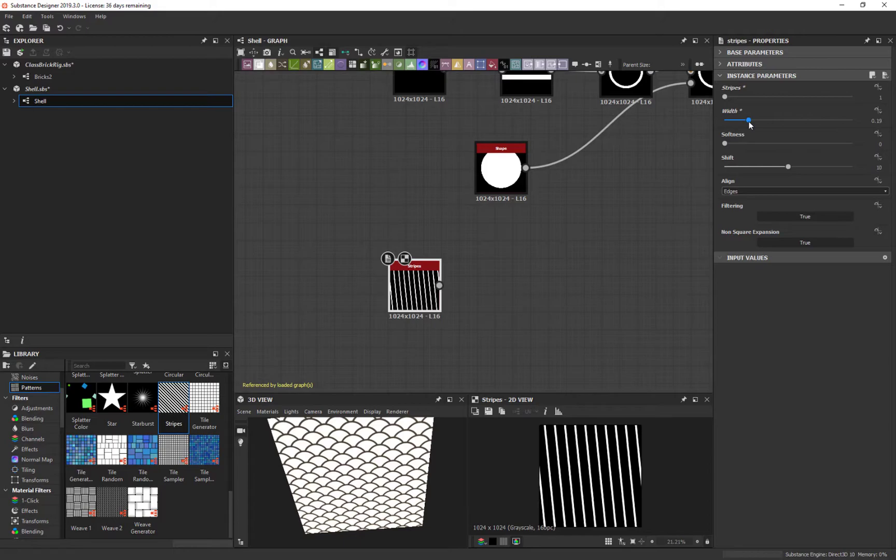
left_click_drag(789, 167, 724, 165)
middle_click_drag(418, 137, 470, 117)
scroll(444, 287, "up", 4)
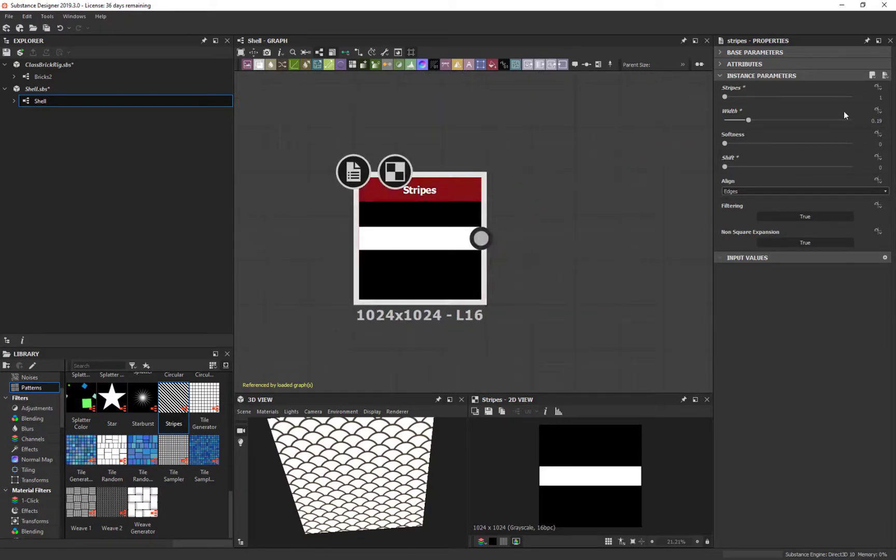
left_click(878, 121)
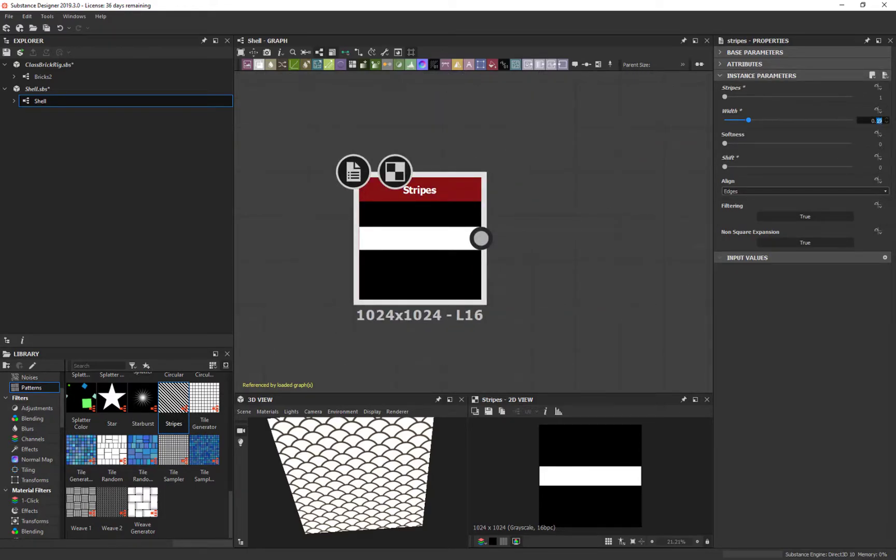
type("1")
key("Return")
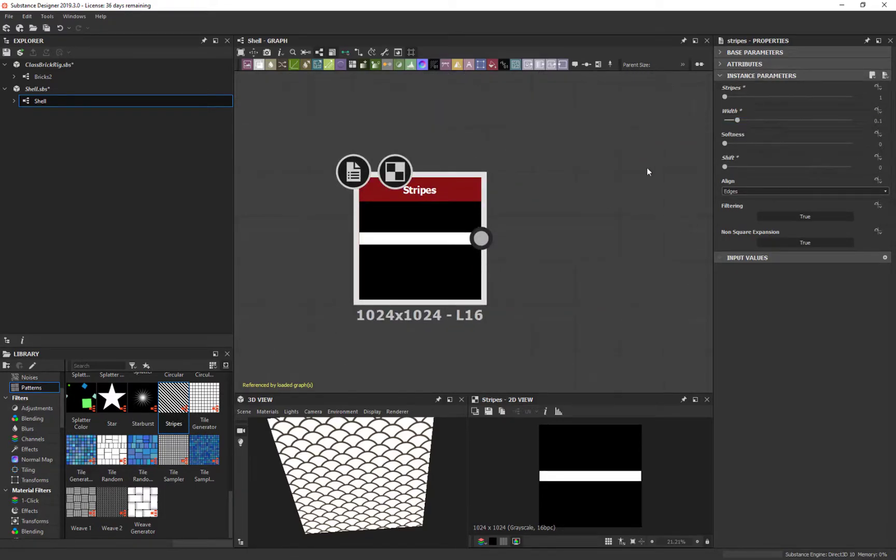
- Compare the new Stripes node with the original chain through Transformation 2D to Cartesian To Polar Grayscale
middle_click_drag(571, 267, 537, 314)
scroll(504, 221, "down", 5)
middle_click_drag(450, 129, 376, 94)
scroll(381, 216, "up", 4)
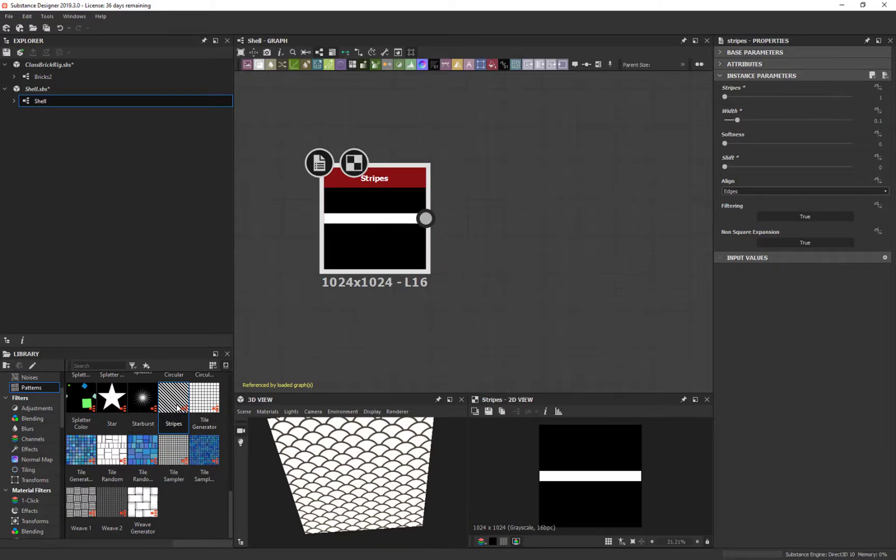
middle_click_drag(451, 183, 424, 190)
scroll(422, 194, "down", 1)
scroll(420, 236, "down", 1)
middle_click_drag(516, 127, 467, 248)
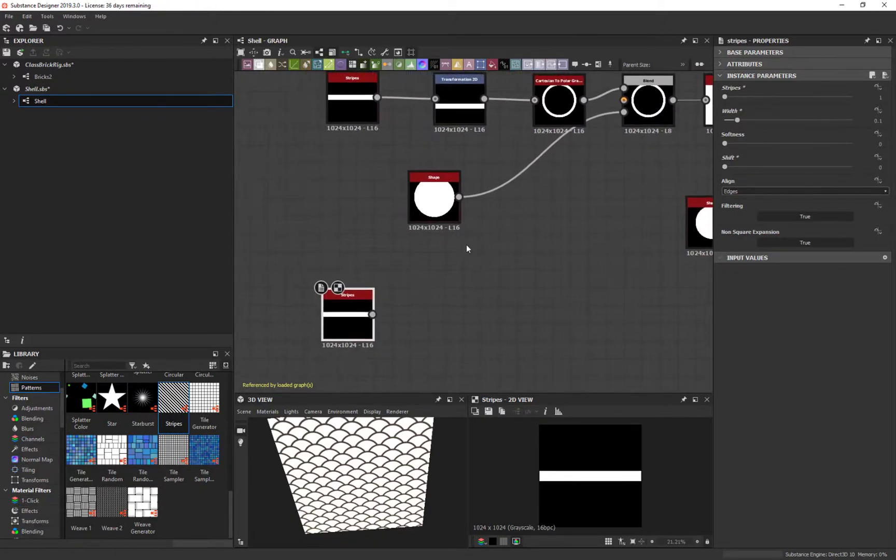
middle_click_drag(423, 188, 433, 200)
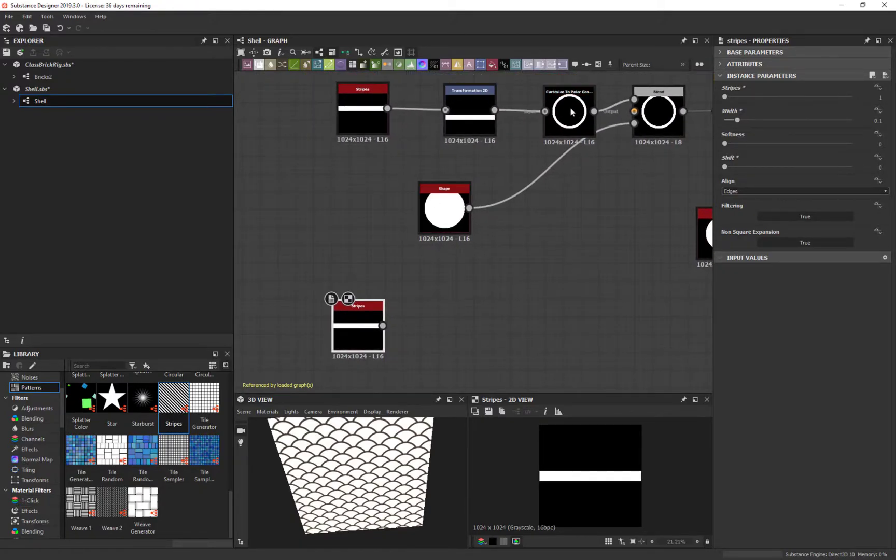
scroll(568, 115, "up", 2)
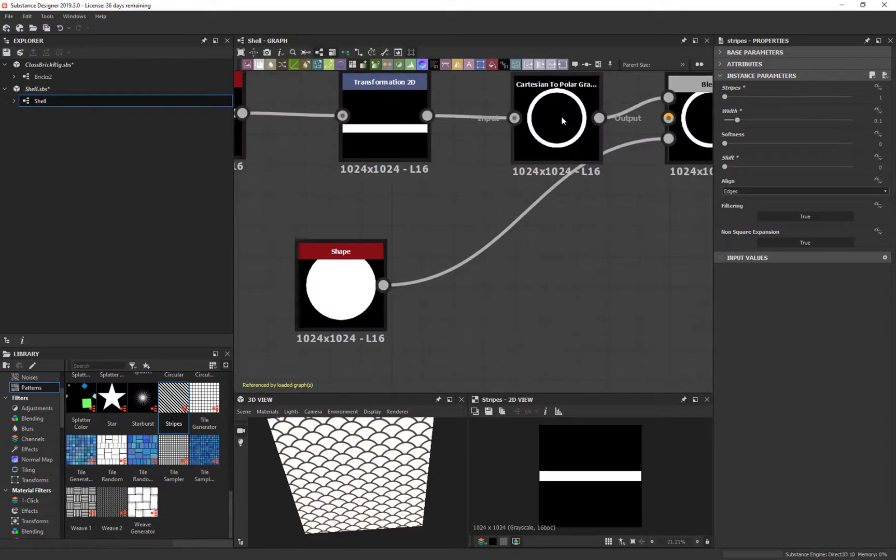
- Add a Cartesian To Polar Grayscale node fed by the new Stripes node
left_click(585, 89)
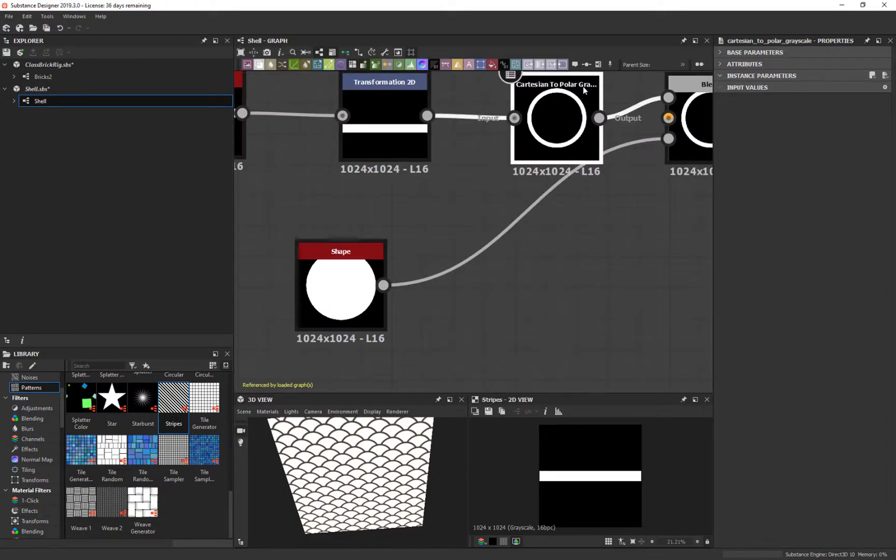
middle_click_drag(585, 89, 566, 126)
scroll(566, 126, "down", 4)
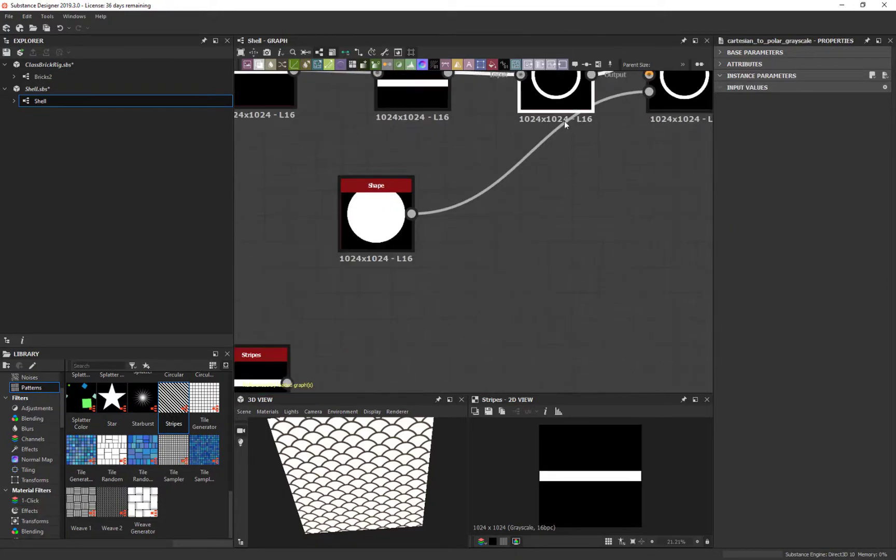
middle_click_drag(488, 261, 471, 225)
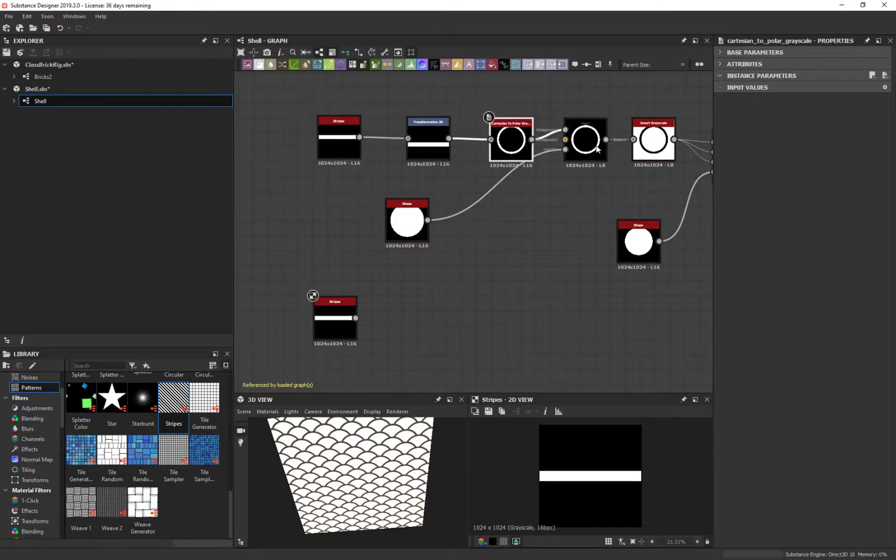
middle_click_drag(448, 237, 486, 195)
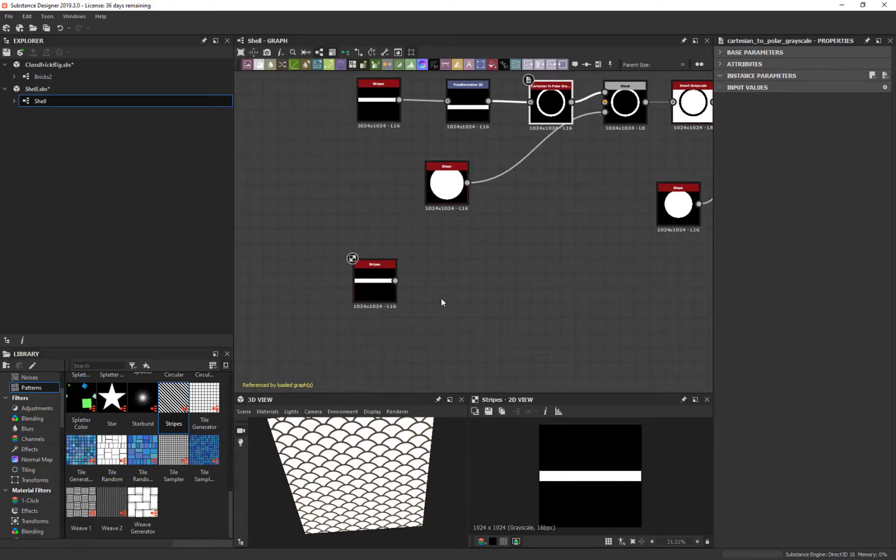
key("space")
left_click(378, 292)
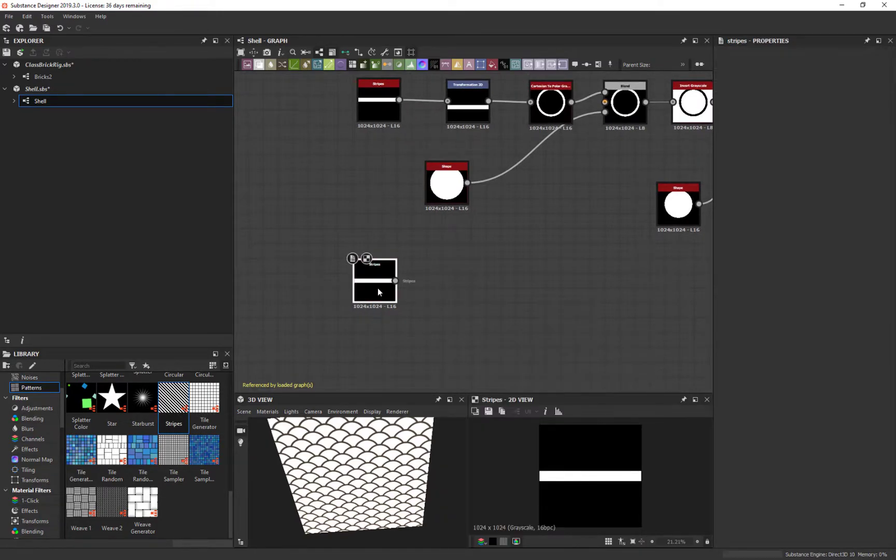
key("space")
type("cart")
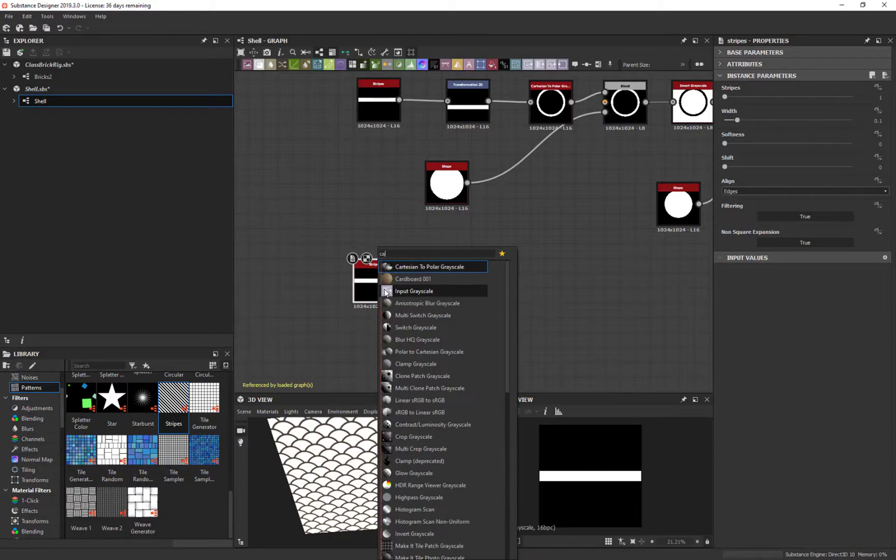
left_click(462, 267)
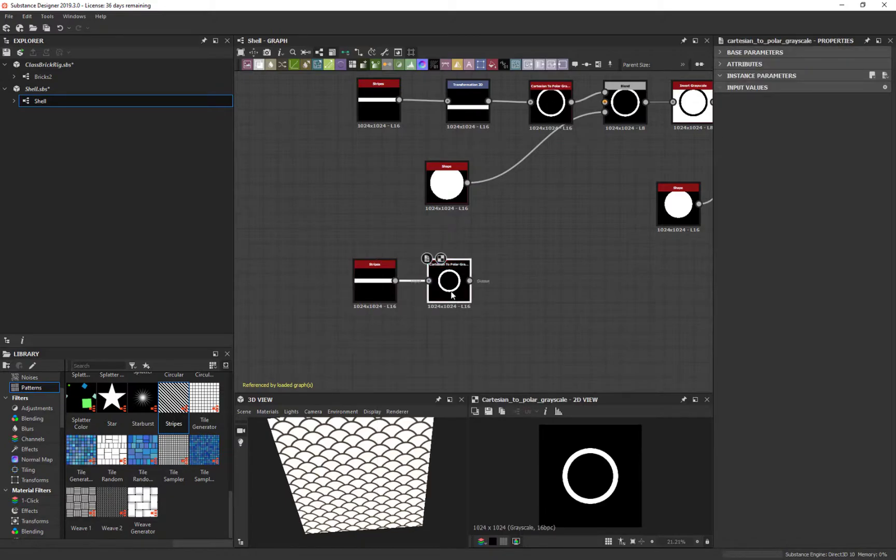
- Move the new Cartesian To Polar Grayscale node farther from the Stripes node, leaving room for another node between them
scroll(464, 296, "up", 3)
scroll(441, 258, "down", 3)
middle_click_drag(451, 138, 484, 183)
middle_click_drag(582, 216, 565, 164)
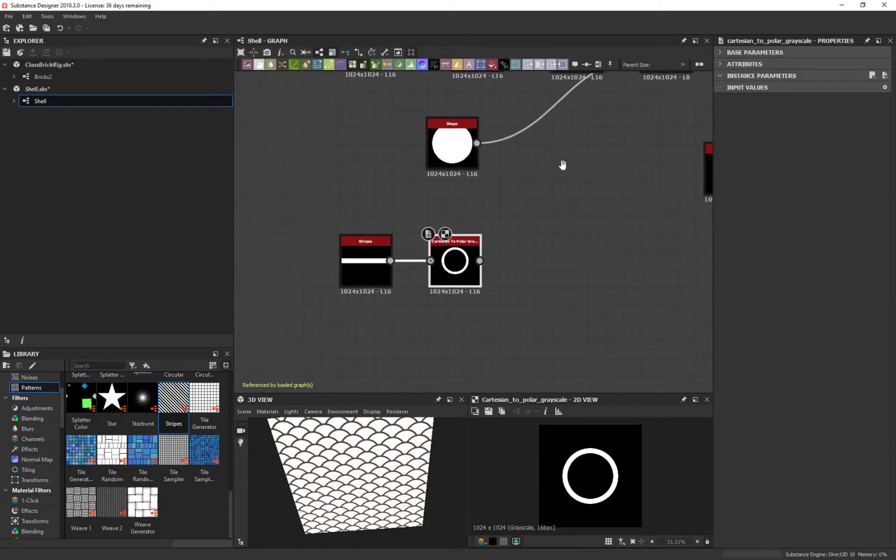
scroll(467, 281, "up", 3)
left_click_drag(471, 204, 720, 204)
middle_click_drag(504, 296, 366, 185)
scroll(502, 317, "down", 1)
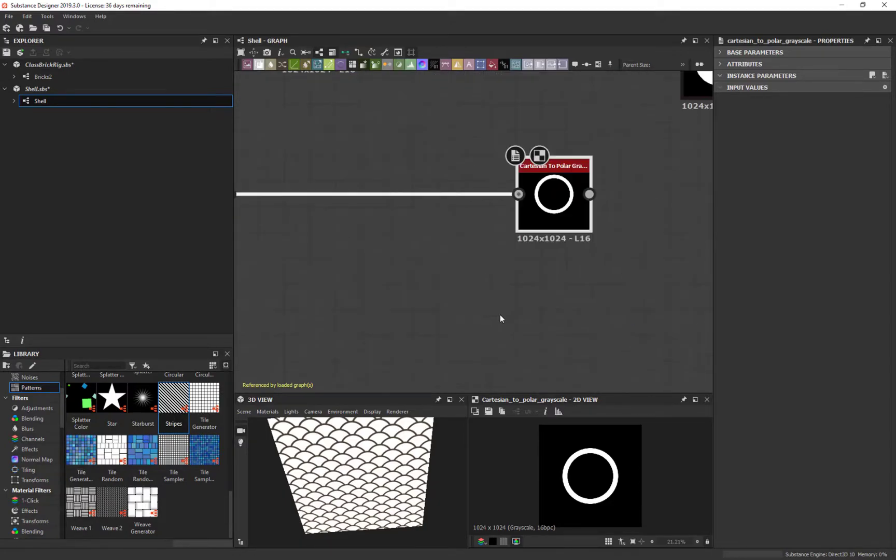
scroll(456, 159, "down", 3)
middle_click_drag(432, 175, 439, 247)
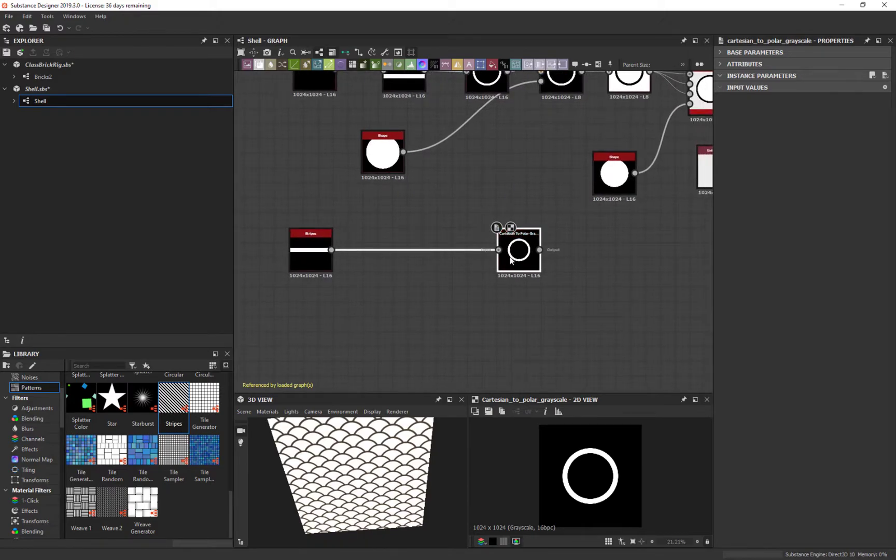
- Try a larger width and a different shift on the new Stripes node, restoring both values
left_click(313, 257)
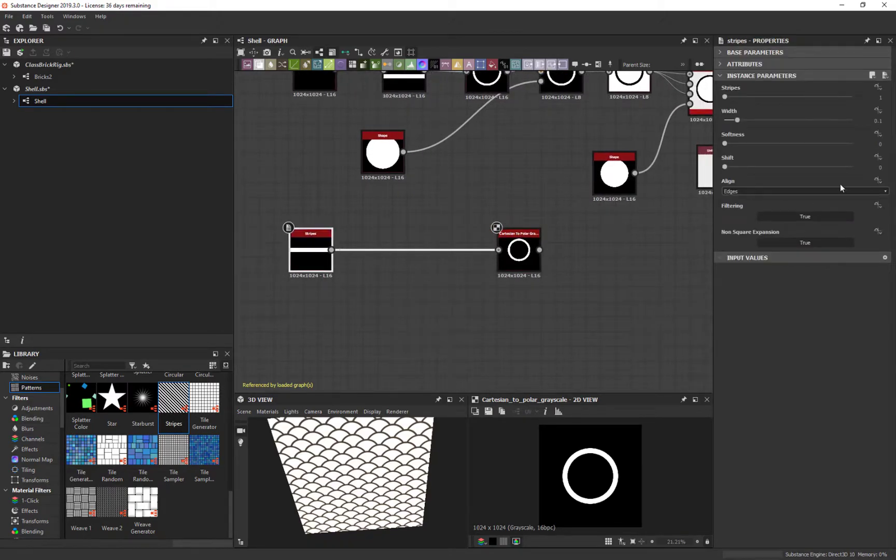
left_click_drag(737, 121, 833, 124)
key("ctrl+z")
left_click_drag(724, 166, 560, 239)
scroll(527, 255, "up", 5)
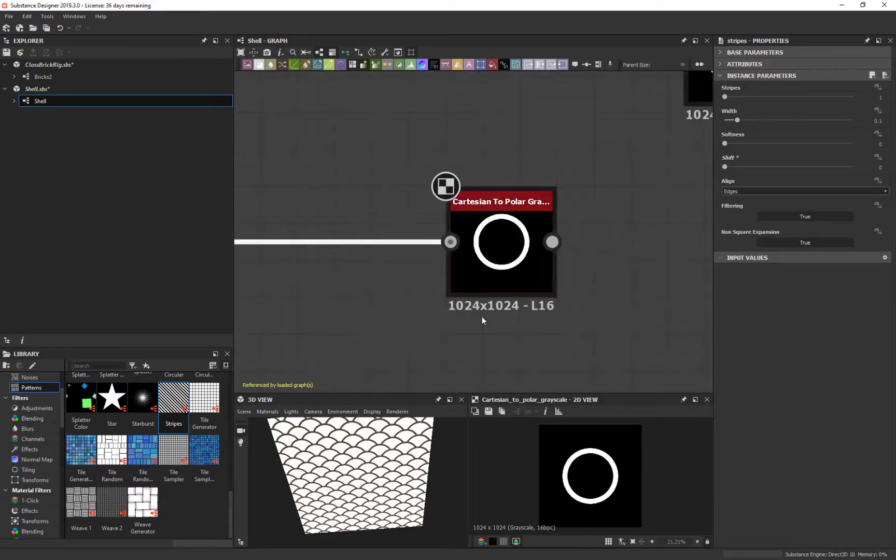
scroll(557, 274, "down", 3)
middle_click_drag(430, 275, 498, 213)
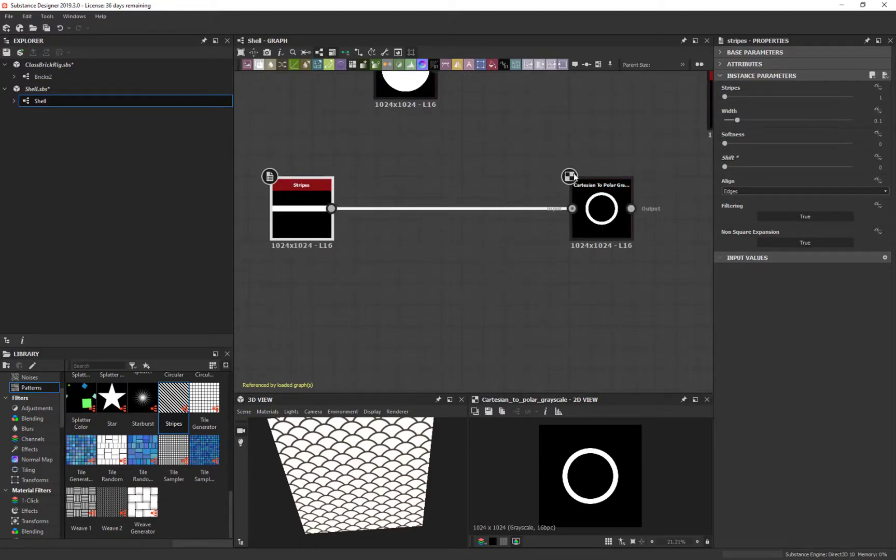
middle_click_drag(381, 151, 406, 257)
left_click_drag(725, 167, 479, 184)
- Insert a Transformation 2D node on the link between the new Stripes and Cartesian To Polar Grayscale nodes
middle_click_drag(456, 250, 458, 265)
middle_click_drag(486, 87, 491, 137)
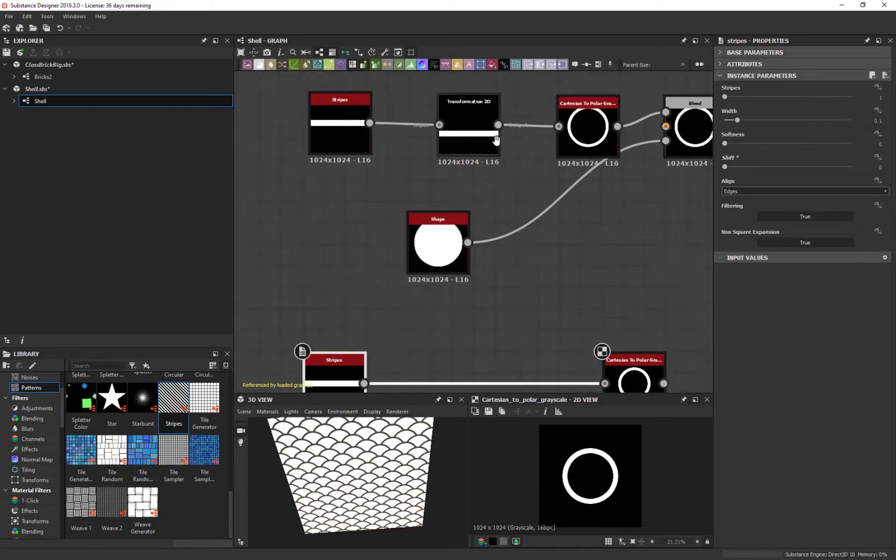
middle_click_drag(442, 348, 440, 266)
left_click_drag(494, 256, 456, 372)
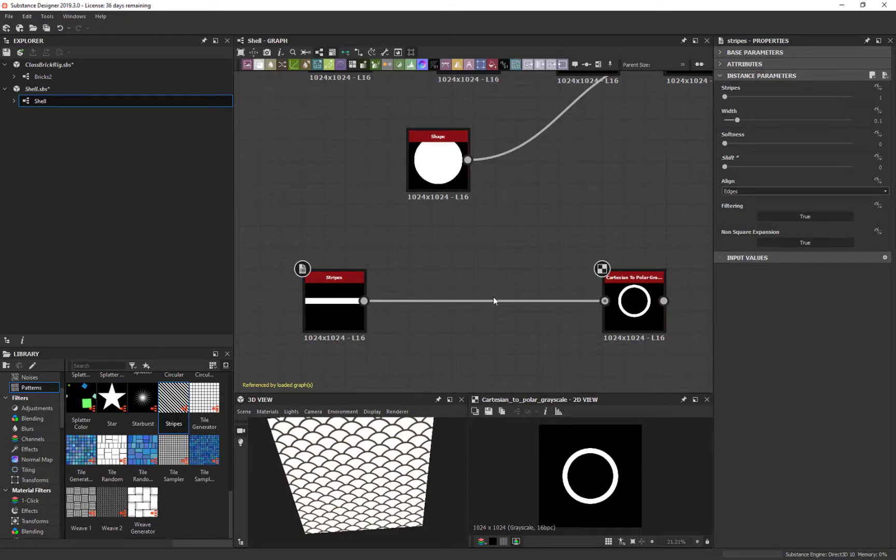
key("space")
type("tra")
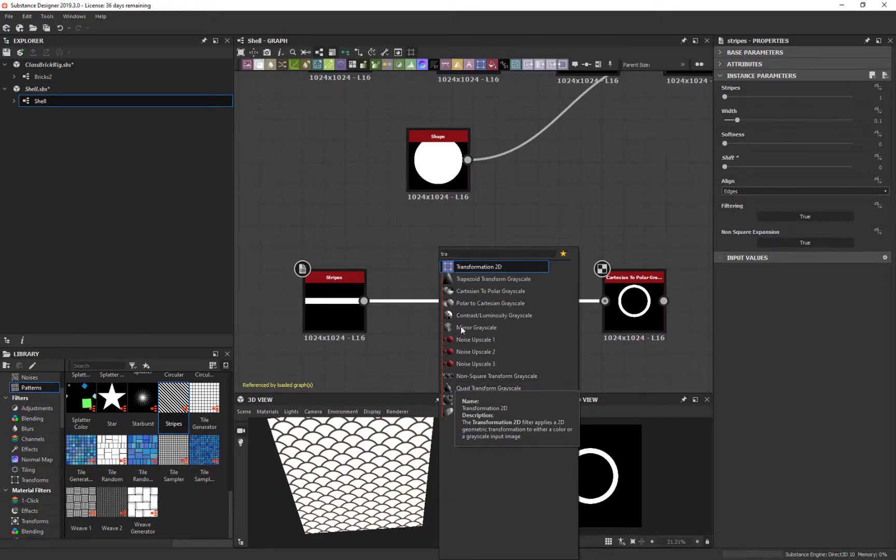
left_click(496, 265)
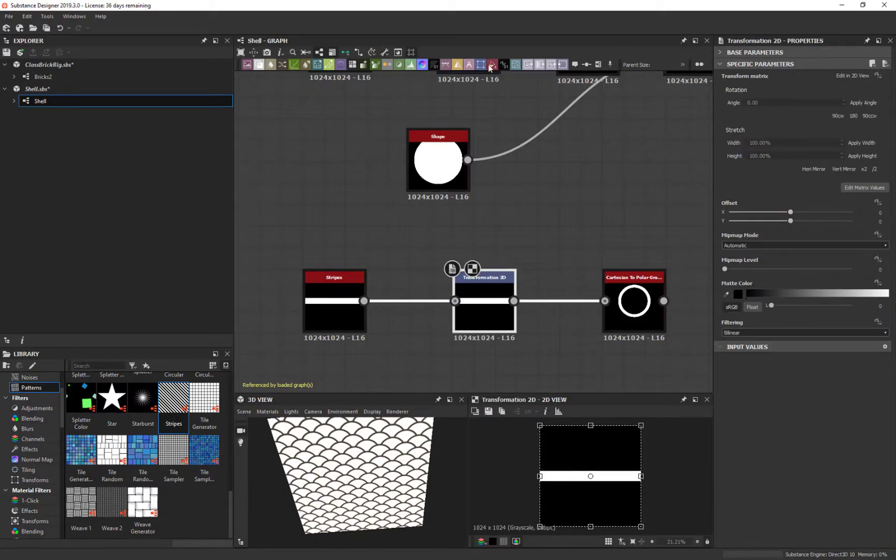
- Set the new Transformation 2D node's Y offset to about -0.28 while previewing the Cartesian To Polar Grayscale output
middle_click_drag(530, 227, 477, 195)
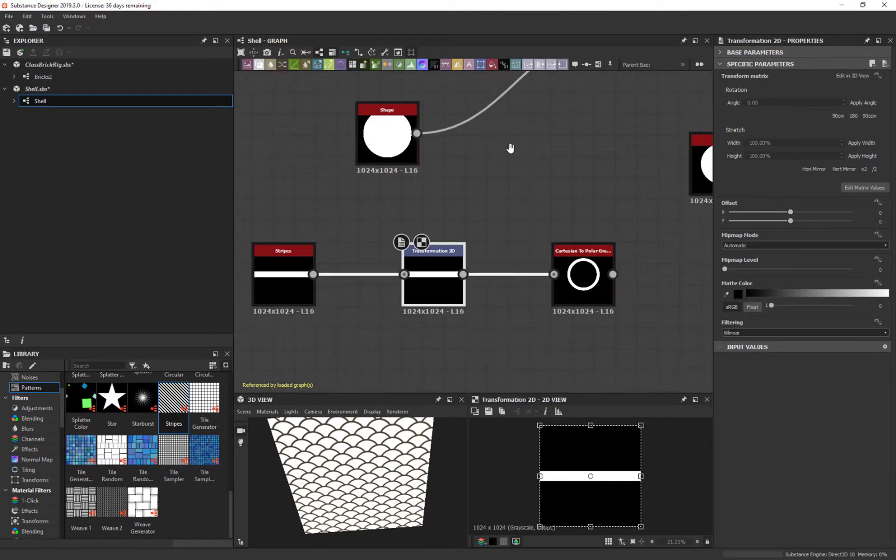
middle_click_drag(511, 149, 513, 147)
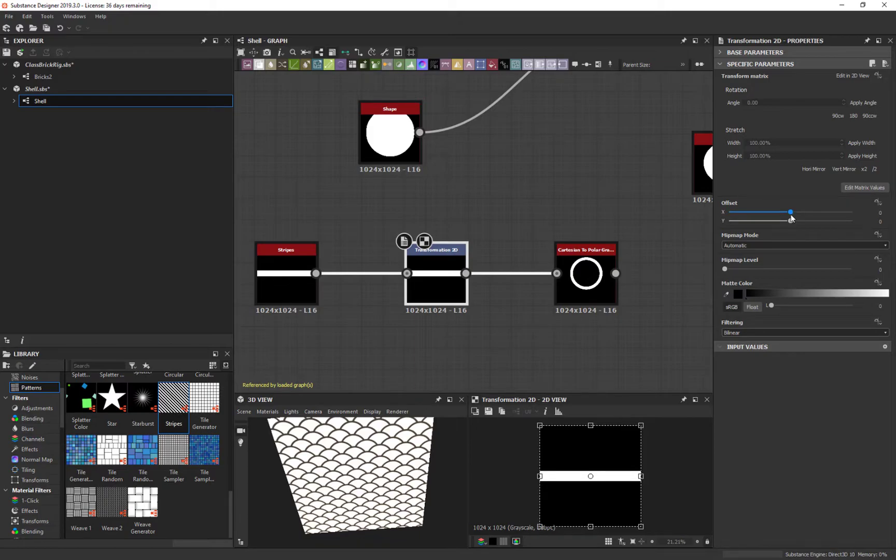
left_click_drag(794, 221, 781, 225)
double_click(581, 267)
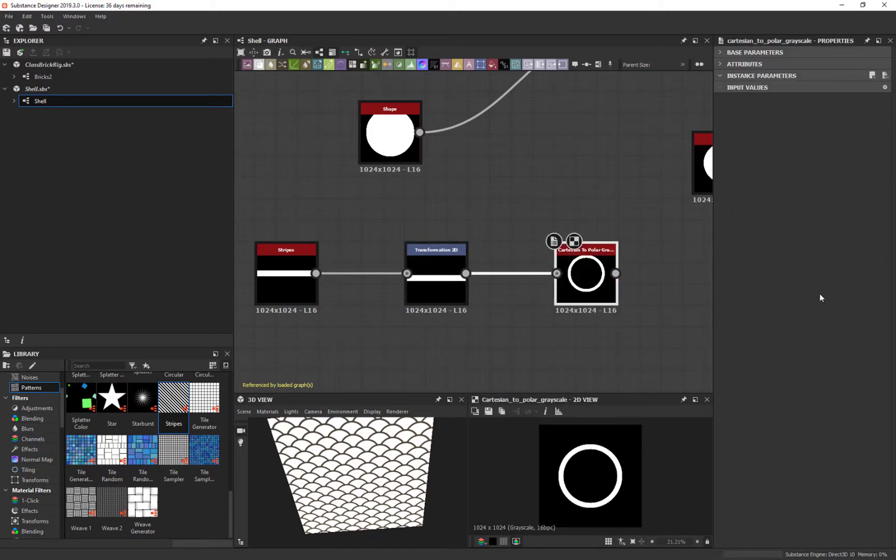
left_click(465, 285)
left_click_drag(782, 221, 757, 235)
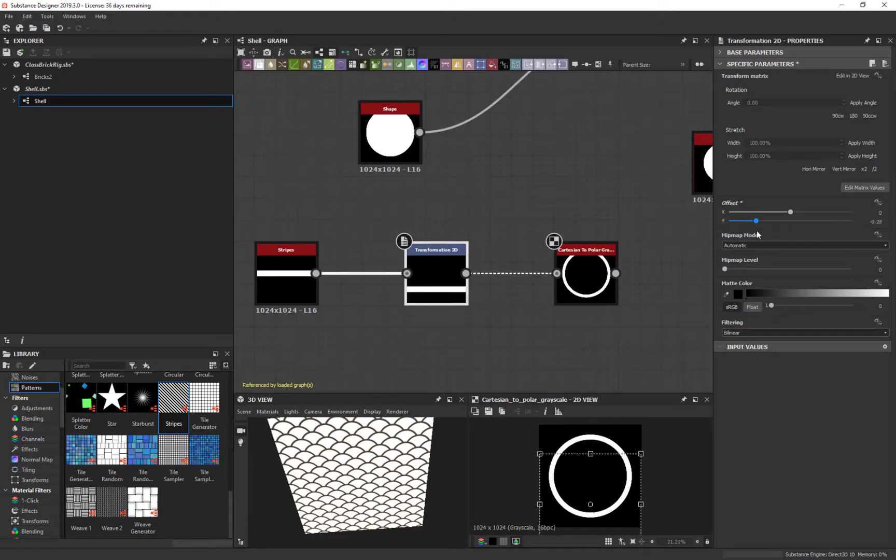
- Compare the new chain with the original ring chain, and review the new Stripes and Transformation 2D settings
middle_click_drag(533, 132, 409, 346)
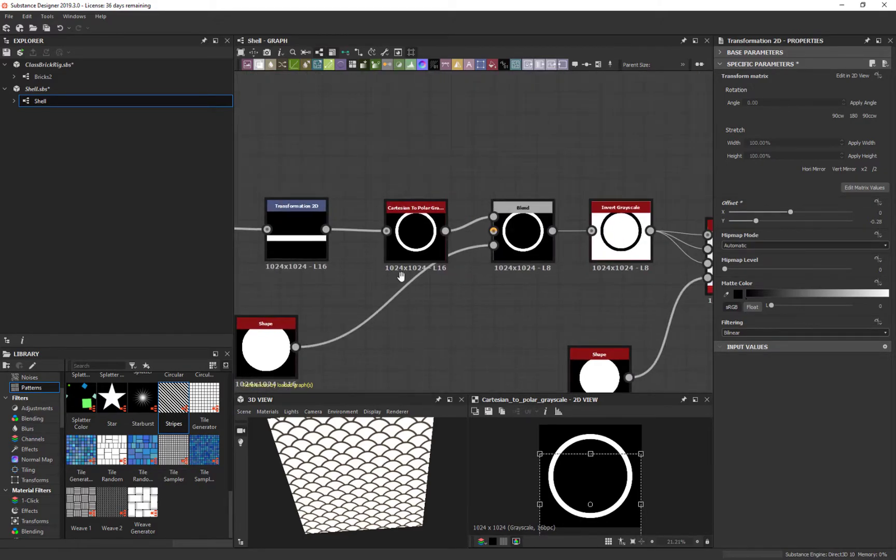
middle_click_drag(401, 277, 467, 108)
middle_click_drag(544, 293, 534, 232)
scroll(410, 205, "down", 1)
middle_click_drag(409, 205, 560, 260)
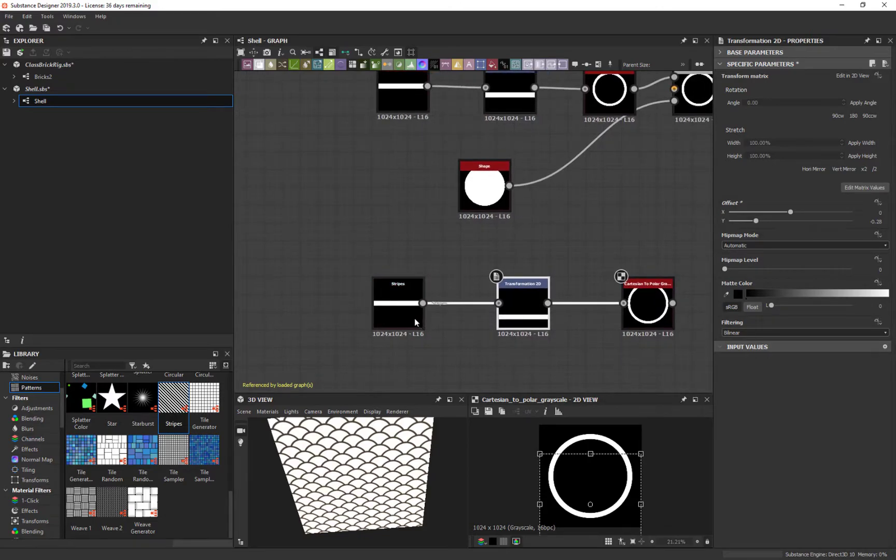
left_click(395, 311)
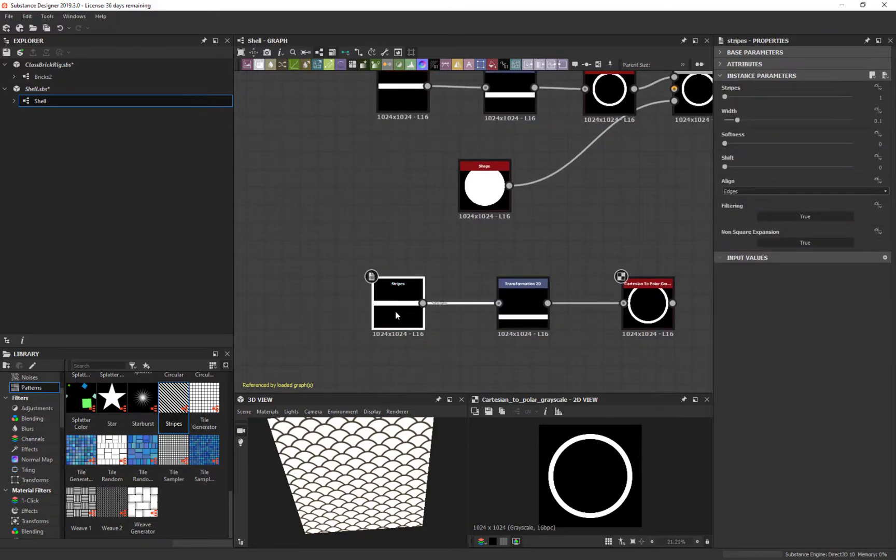
left_click(524, 311)
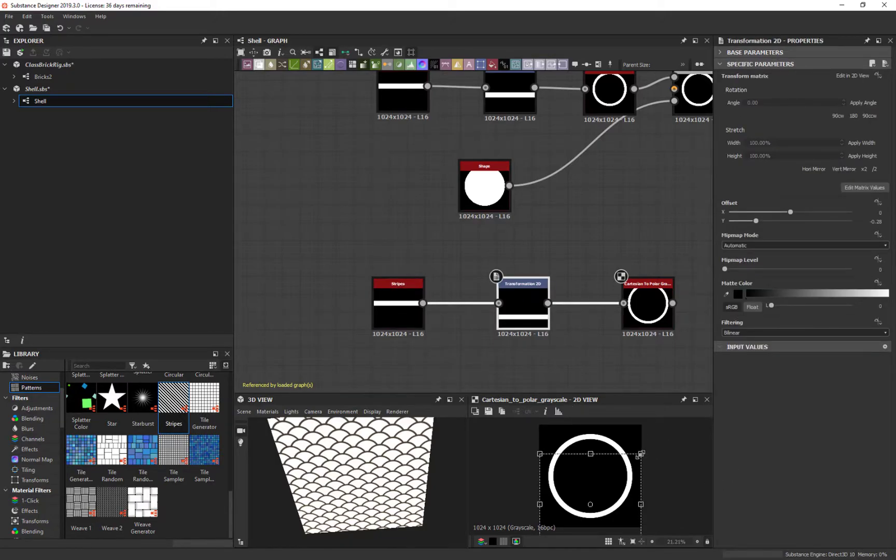
- Try scaling down the new Transformation 2D node in the 2D preview, and undo it
left_click_drag(638, 456, 599, 439)
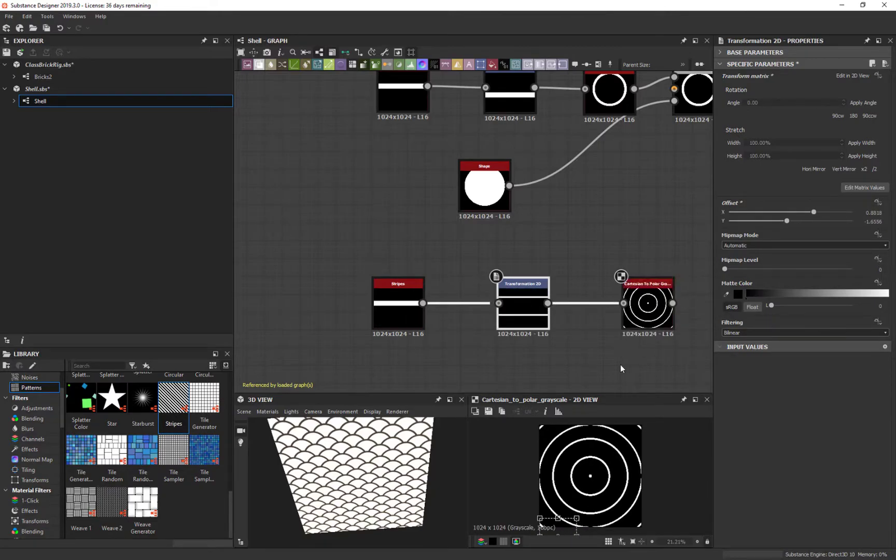
middle_click_drag(580, 240, 434, 184)
key("ctrl+z")
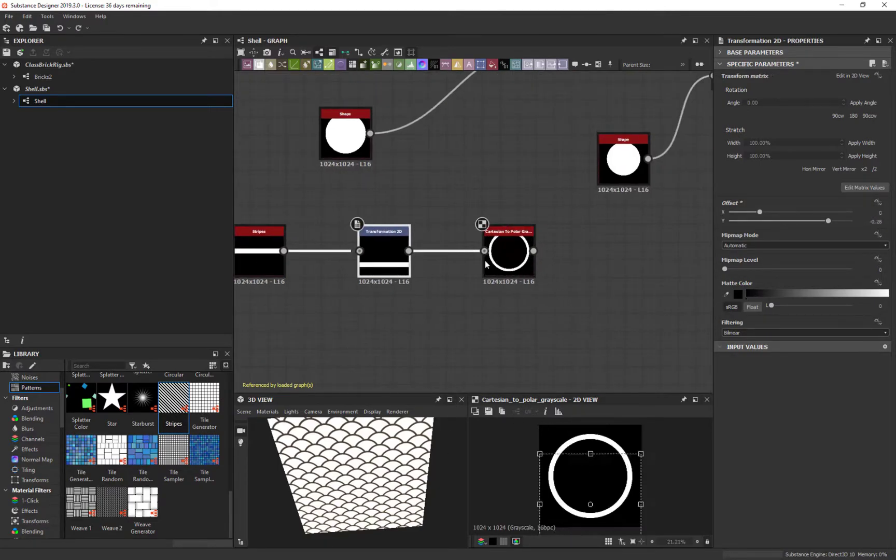
- Check the original Transformation 2D node's offset and set the new one's Y offset to -0.15
middle_click_drag(501, 267, 492, 282)
middle_click_drag(395, 266, 459, 313)
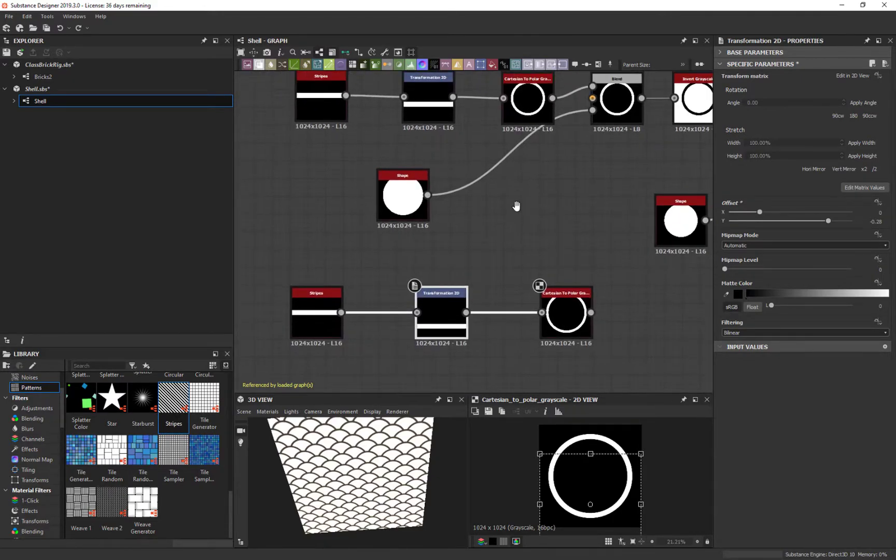
left_click(429, 112)
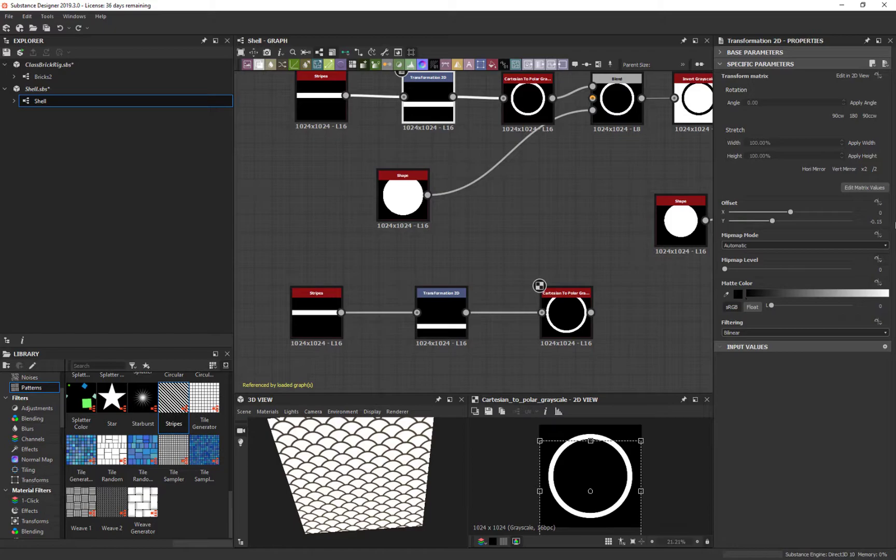
left_click(440, 311)
double_click(880, 222)
type("1")
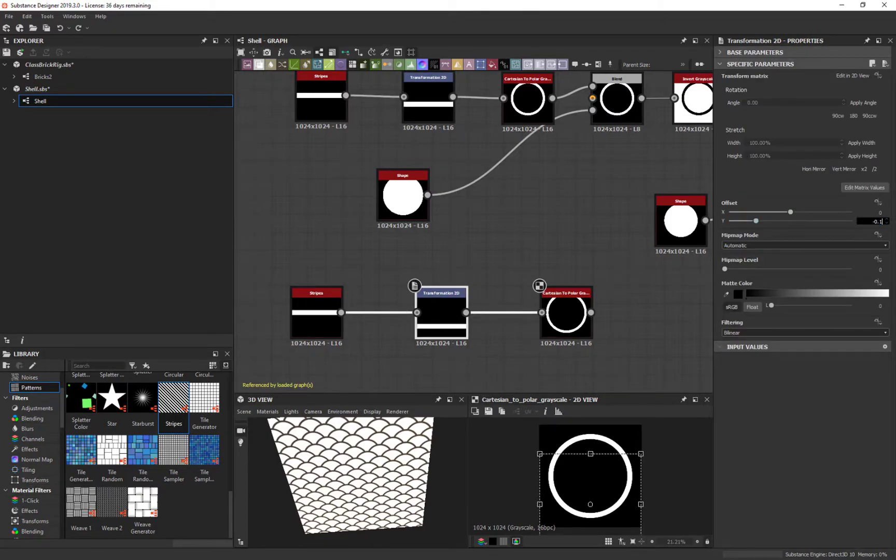
type("5")
key("Return")
- Move the new Transformation 2D and Cartesian To Polar Grayscale nodes closer to the Stripes node to compact the chain
middle_click_drag(614, 292, 480, 263)
scroll(449, 309, "up", 3)
middle_click_drag(392, 222, 553, 210)
middle_click_drag(520, 241, 388, 192)
scroll(518, 198, "down", 3)
scroll(509, 193, "down", 1)
middle_click_drag(506, 193, 502, 297)
left_click_drag(477, 299, 437, 300)
left_click_drag(506, 273, 329, 333)
left_click_drag(378, 301, 326, 304)
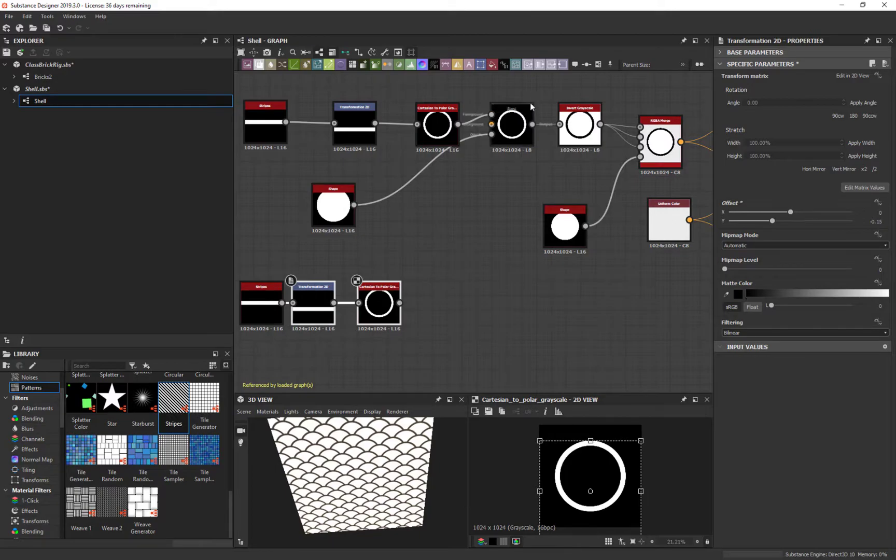
- Move the original ring chain's Shape node beneath its Cartesian To Polar Grayscale node, and add a Blend node with the new ring as background
left_click_drag(338, 190, 444, 170)
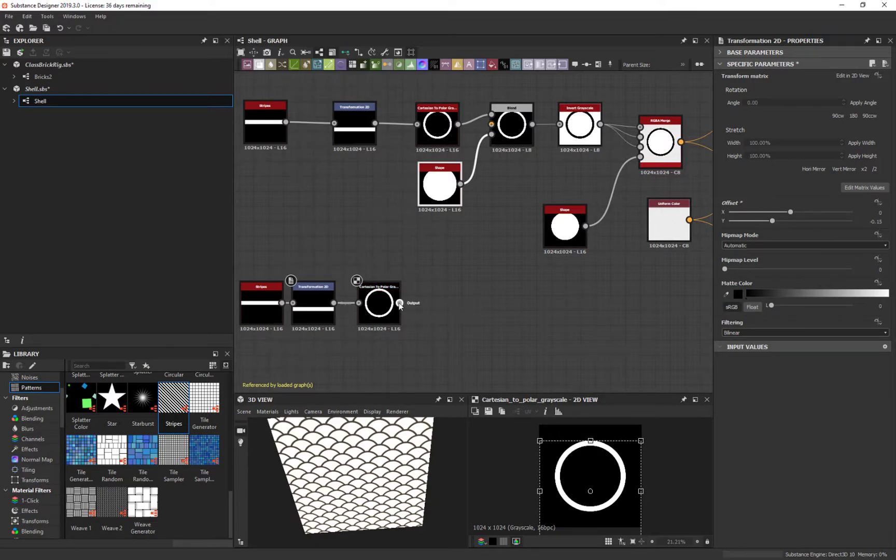
left_click_drag(400, 305, 463, 297)
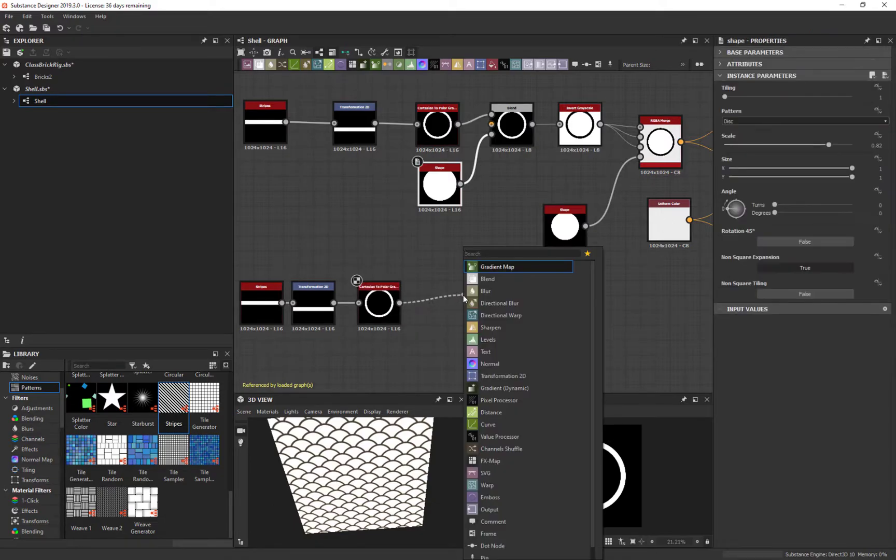
left_click(471, 280)
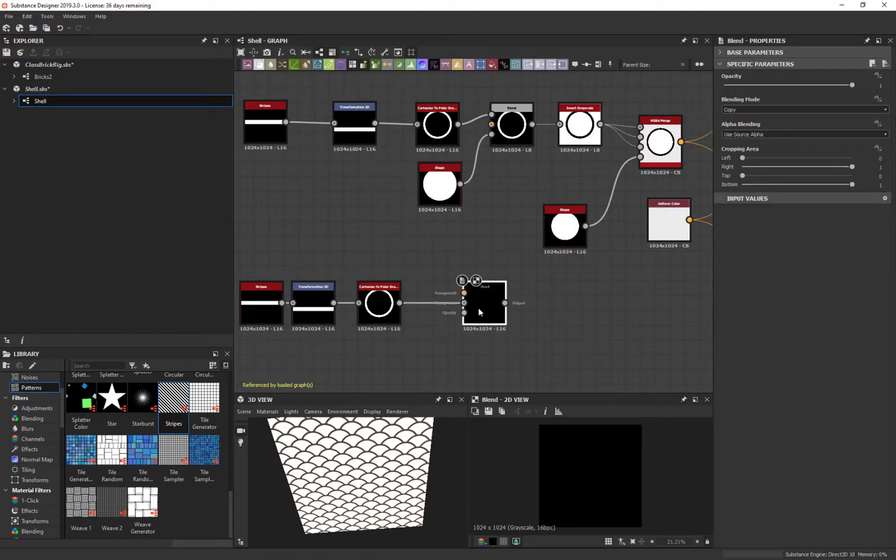
middle_click_drag(469, 332, 508, 243)
mouse_move(509, 243)
left_mouse_down()
mouse_move(531, 273)
mouse_move(501, 244)
mouse_move(510, 242)
left_mouse_up()
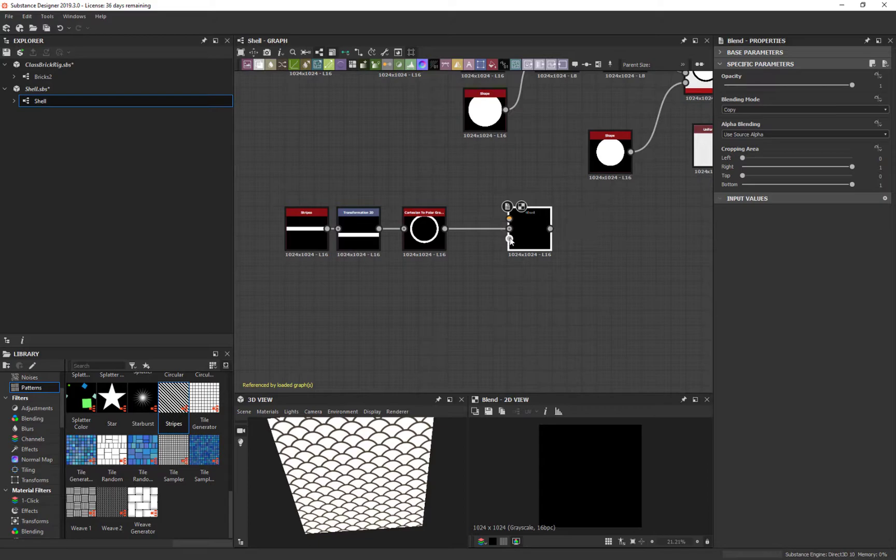
- Try to add a Shape node on the Blend node's opacity input, and delete the Blend node
left_click_drag(446, 299, 446, 301)
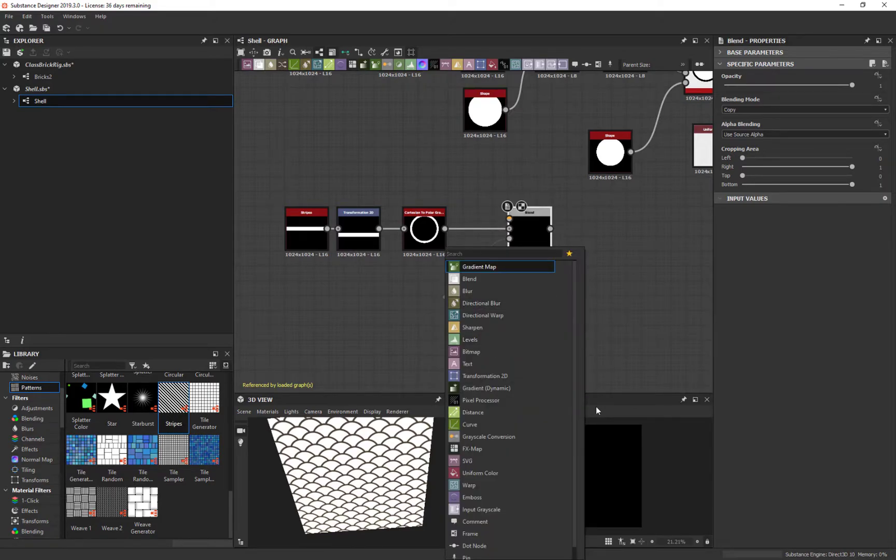
type("sha")
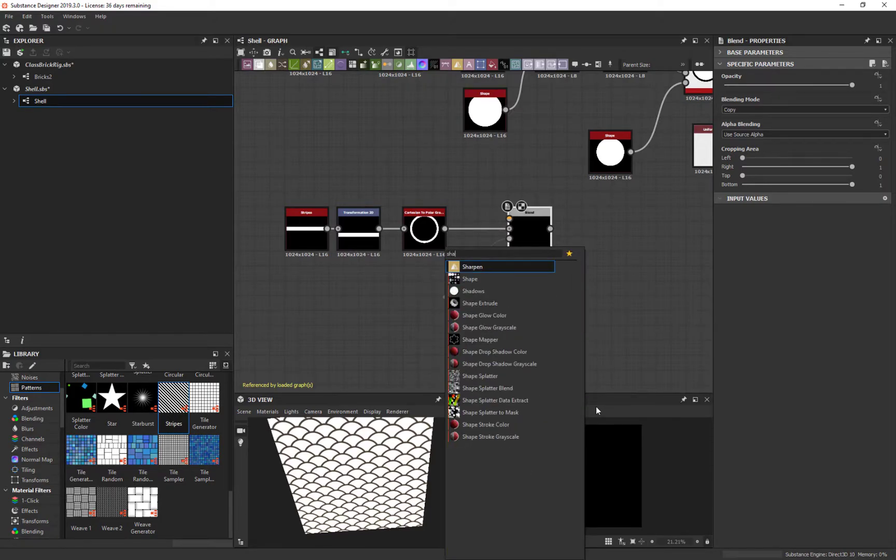
type("p")
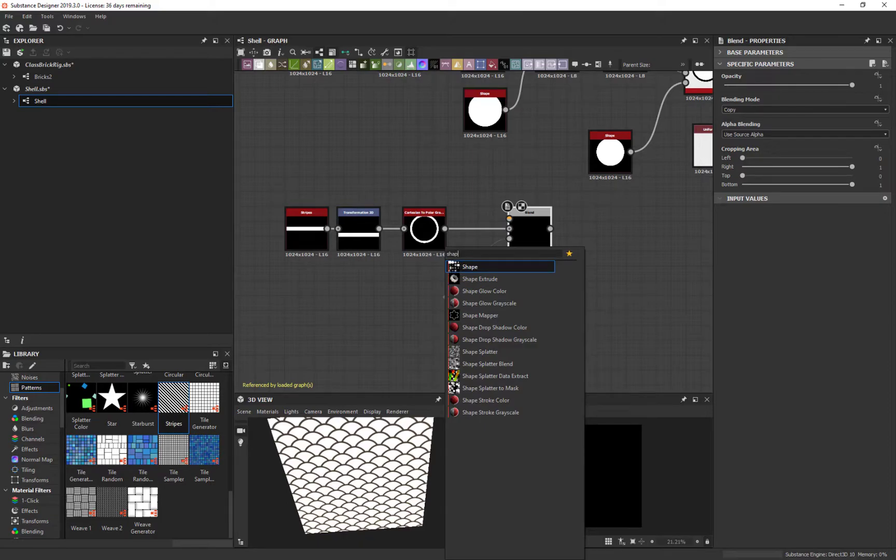
key("Return")
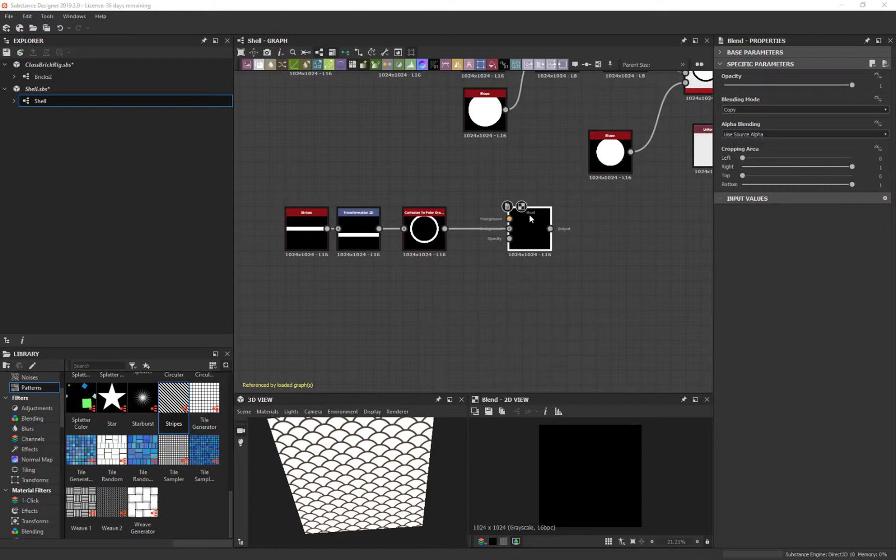
key("Delete")
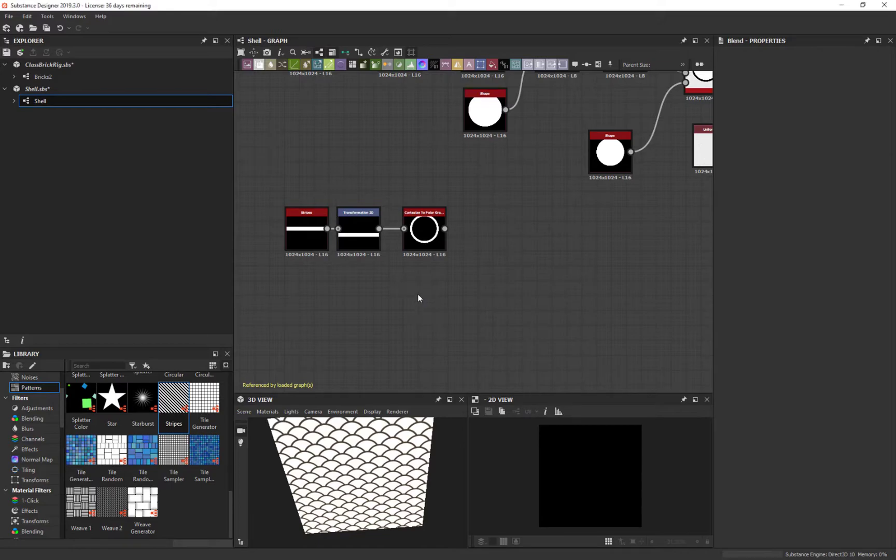
- Add an unconnected Shape node beneath the new Cartesian To Polar Grayscale node
key("space")
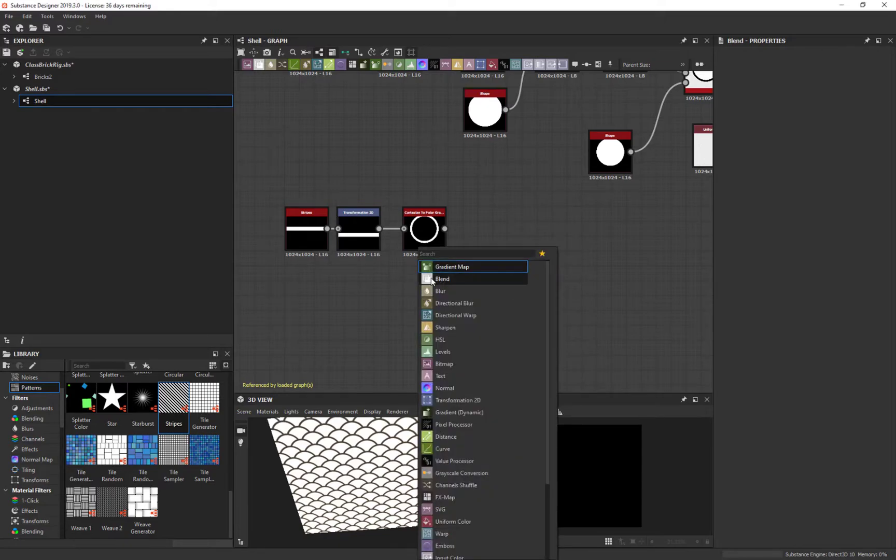
type("shape")
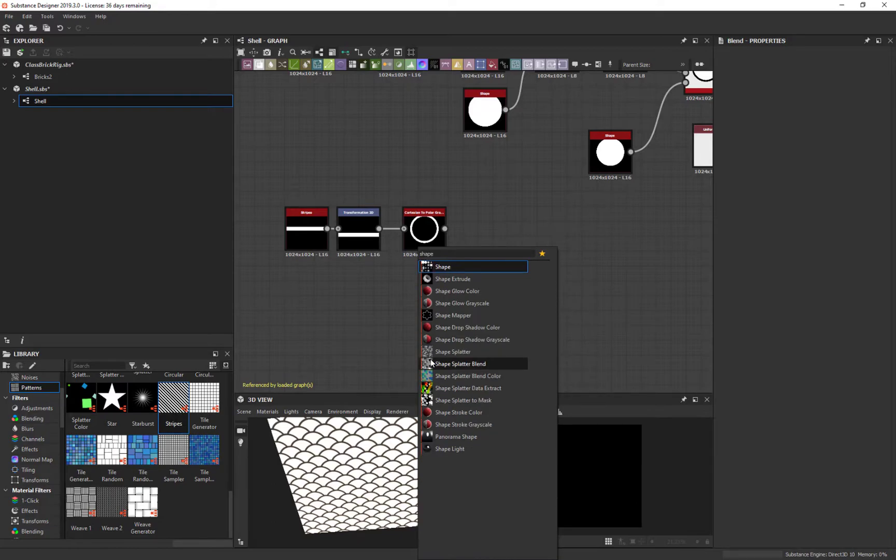
key("Return")
- Add a Blend node with the new ring as background and connect a new Shape node to its opacity input
left_click_drag(490, 230, 467, 309)
left_click(519, 261)
type("shape")
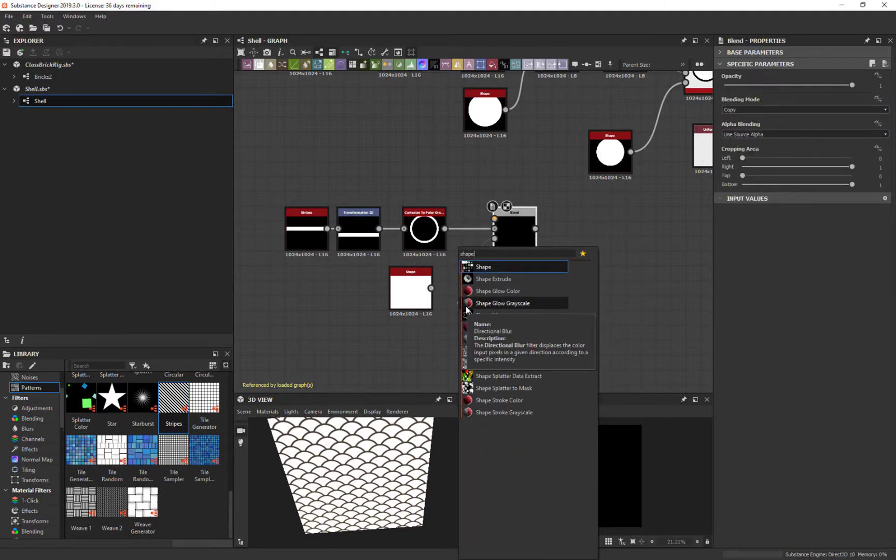
key("Return")
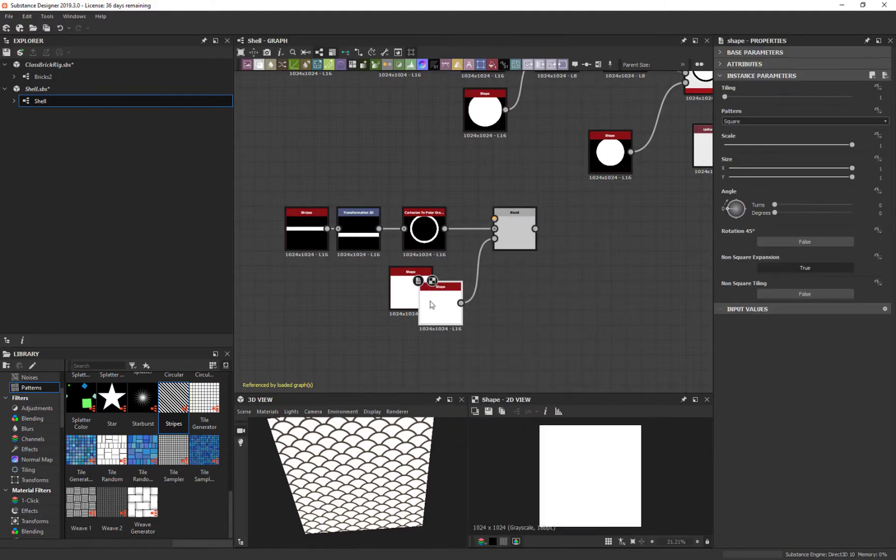
- Delete the unconnected Shape node and place the connected one directly beneath the new Cartesian To Polar Grayscale node
left_click_drag(421, 295, 356, 321)
key("Delete")
left_click_drag(467, 310, 422, 299)
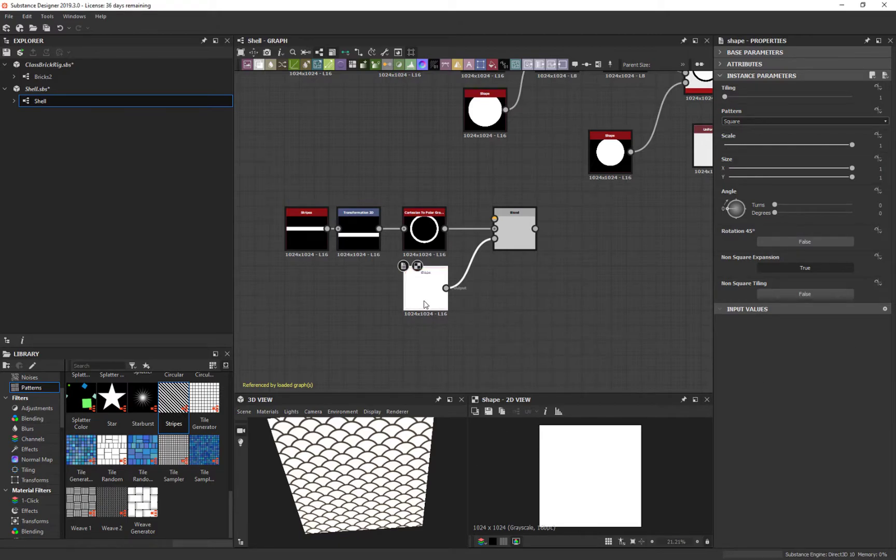
- Set the new Shape node's pattern to Disc and move the node slightly lower
left_click(757, 121)
left_click(748, 138)
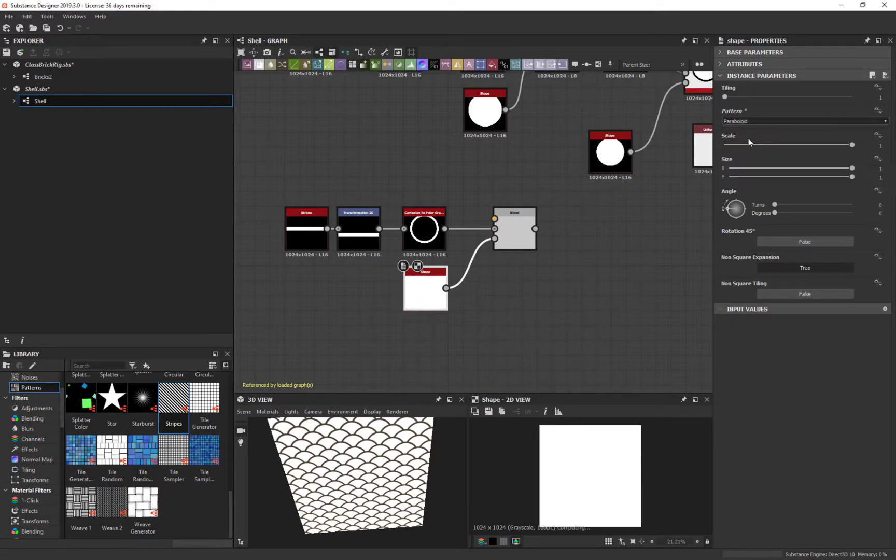
left_click(736, 121)
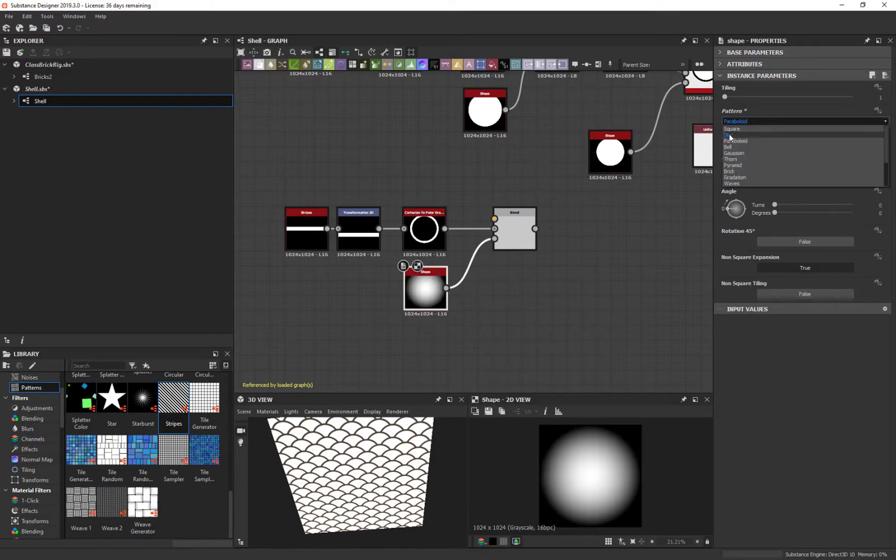
left_click(731, 135)
middle_click_drag(541, 293, 508, 250)
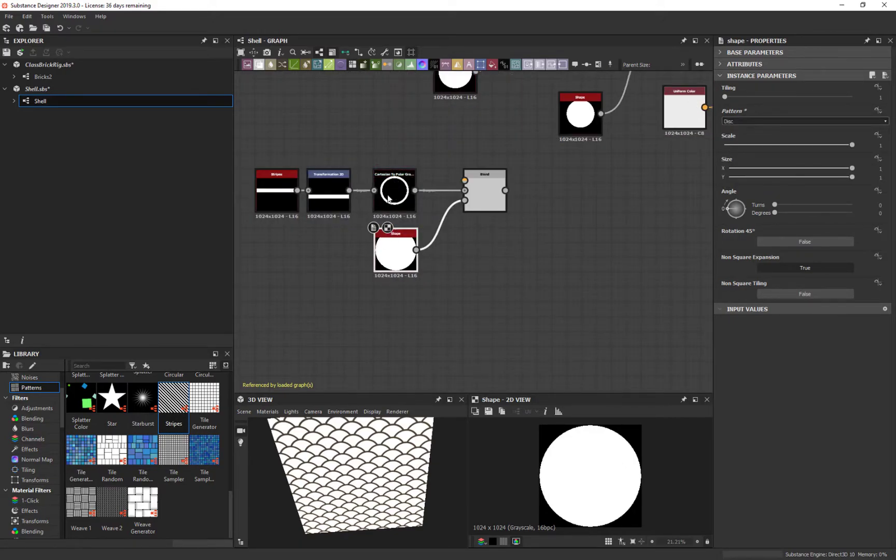
left_click_drag(398, 261, 392, 273)
middle_click_drag(477, 136, 499, 180)
scroll(447, 307, "up", 2)
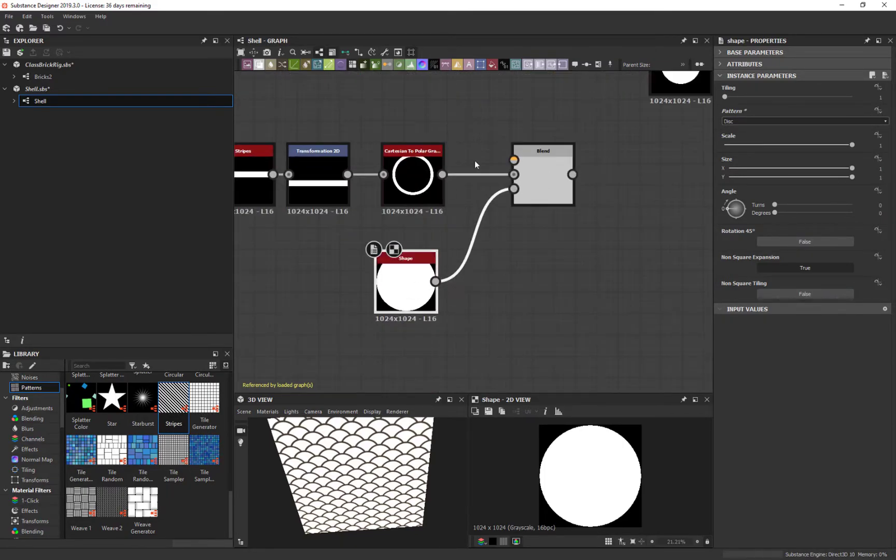
- Connect the new ring to the Blend node's foreground input and disconnect it from the background input
left_click(546, 177)
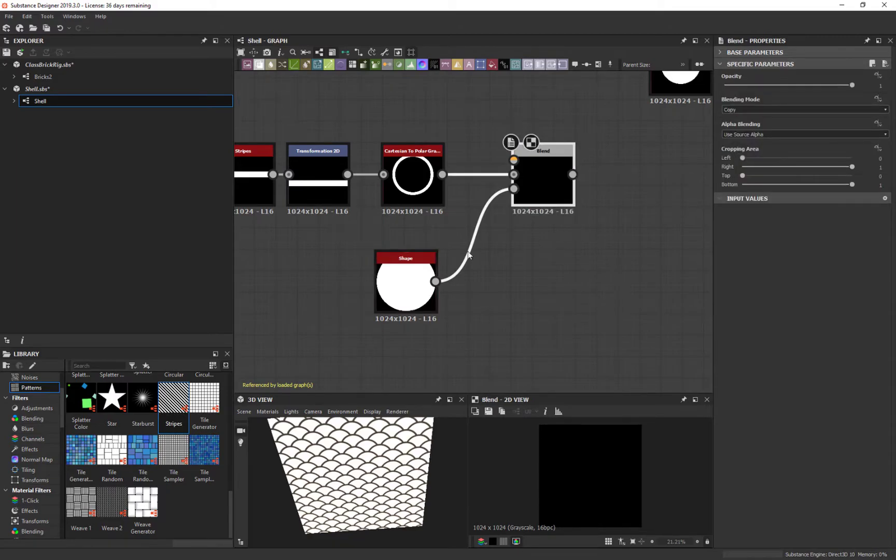
middle_click_drag(567, 226, 539, 275)
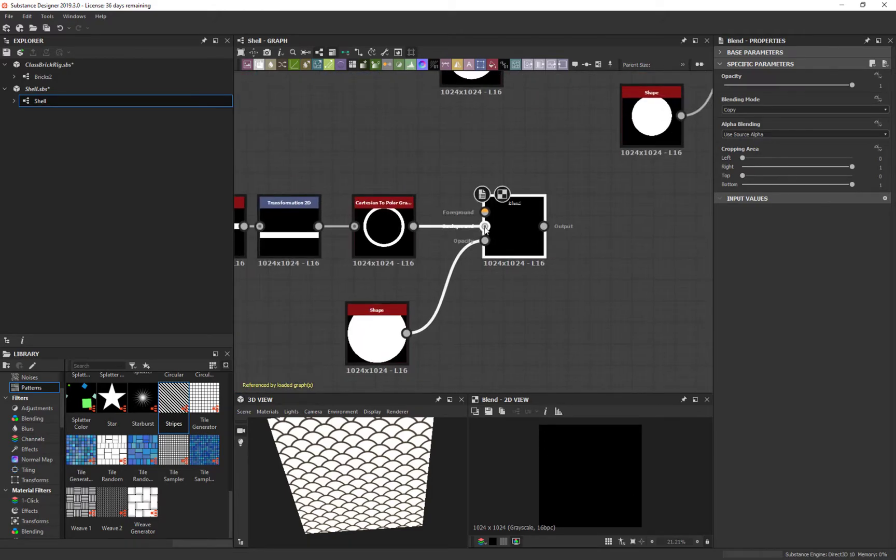
left_click_drag(485, 211, 413, 226)
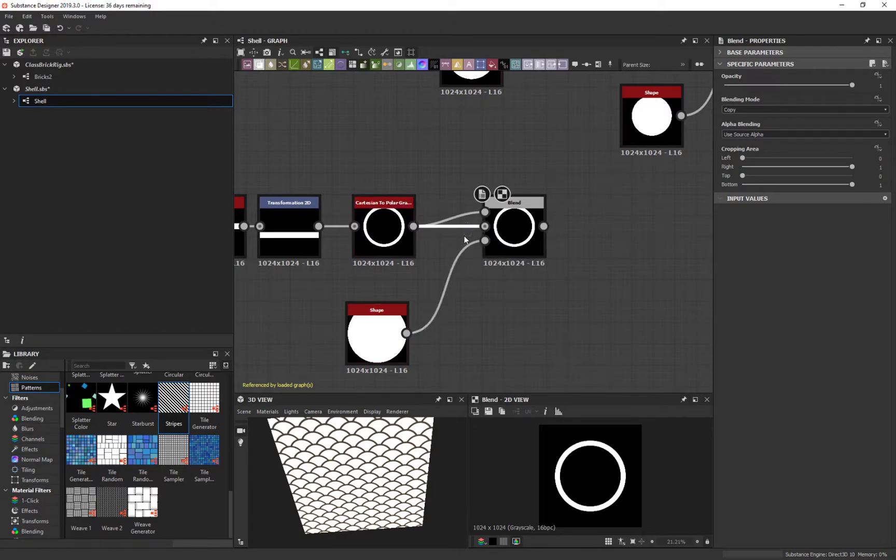
middle_click_drag(577, 271, 560, 261)
- Set the Disc shape's Scale to 0.7 while previewing the new Blend node in the 2D view
left_click(357, 321)
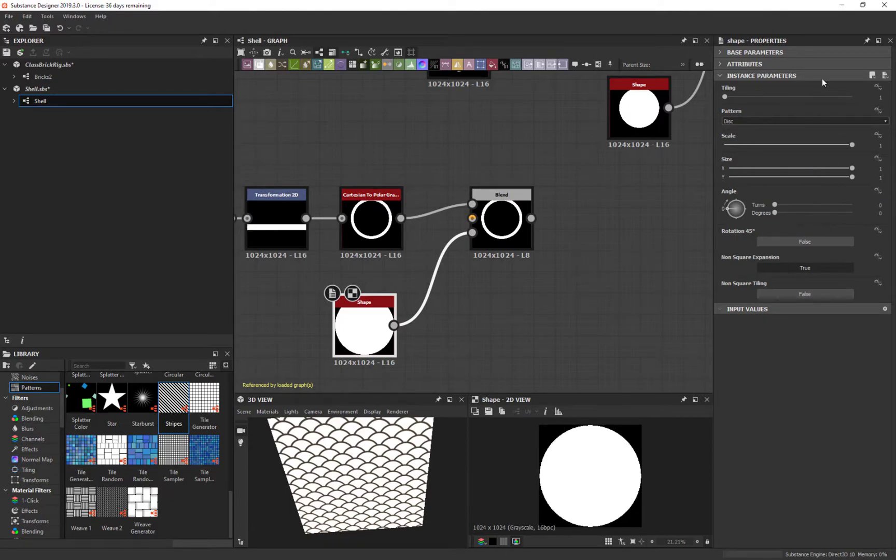
left_click_drag(853, 147, 841, 147)
left_click(516, 235)
left_click(356, 344)
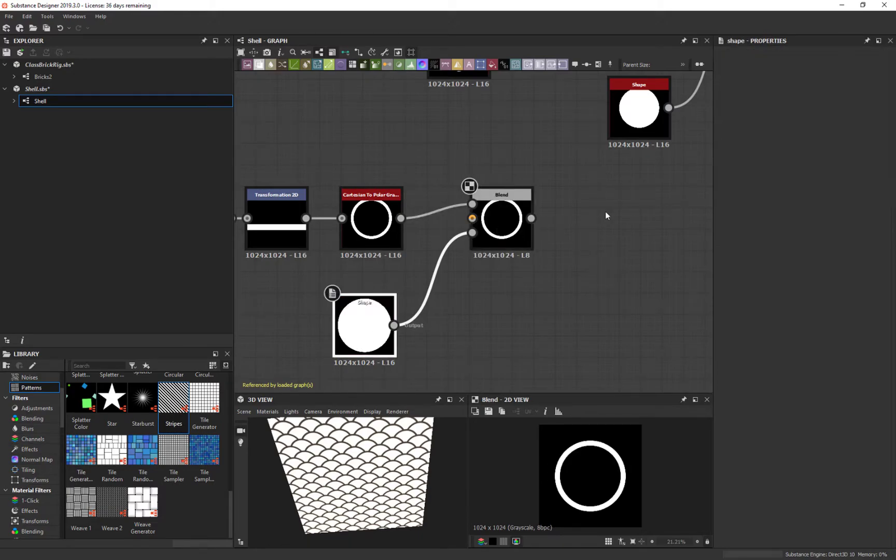
left_click_drag(841, 148, 815, 161)
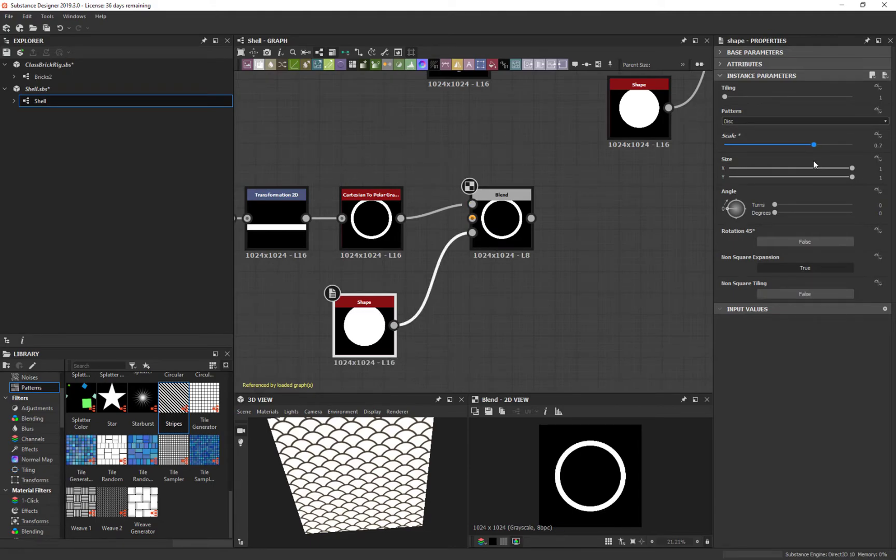
- Add an Invert Grayscale node after the new Blend node, as in the original chain, and move it close to the Blend
middle_click_drag(532, 187, 360, 75)
middle_click_drag(512, 220, 498, 248)
scroll(360, 119, "down", 4)
middle_click_drag(360, 136, 409, 306)
scroll(476, 303, "up", 1)
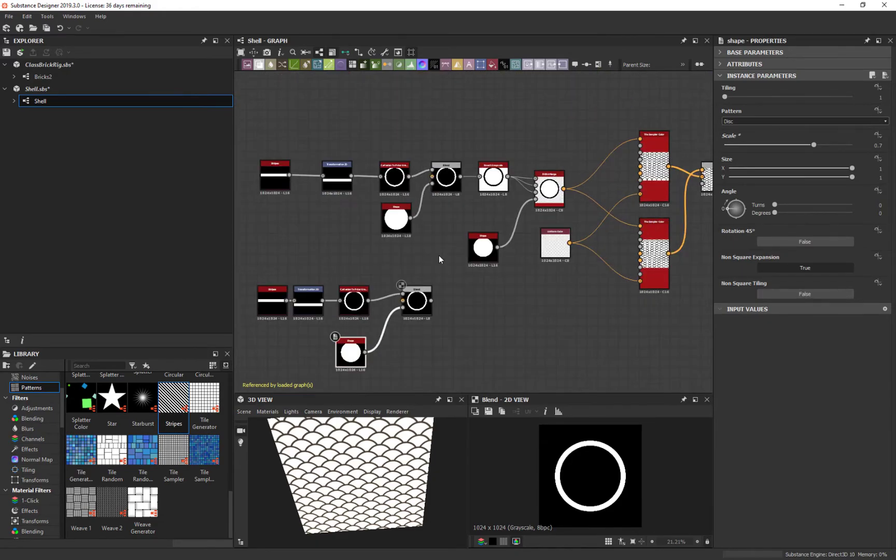
scroll(452, 304, "up", 4)
scroll(437, 295, "down", 5)
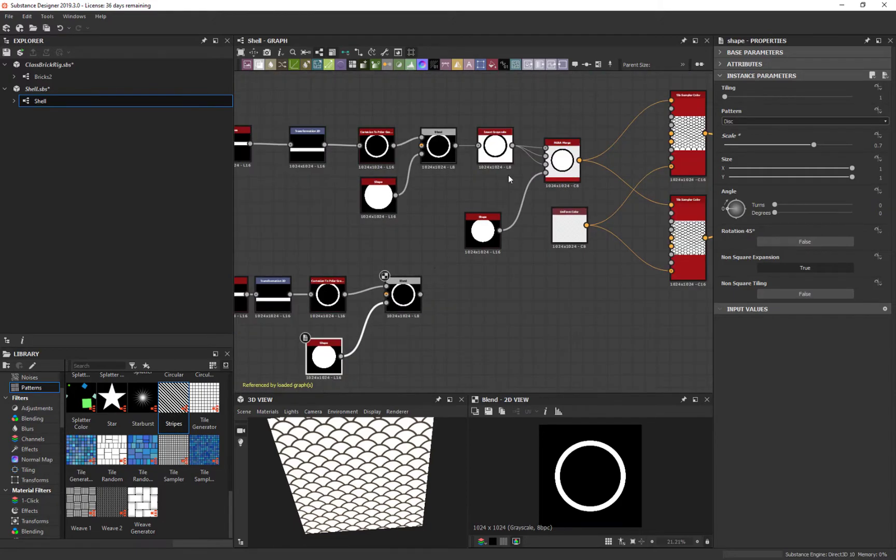
middle_click_drag(341, 331, 386, 263)
scroll(446, 218, "up", 3)
scroll(461, 197, "up", 2)
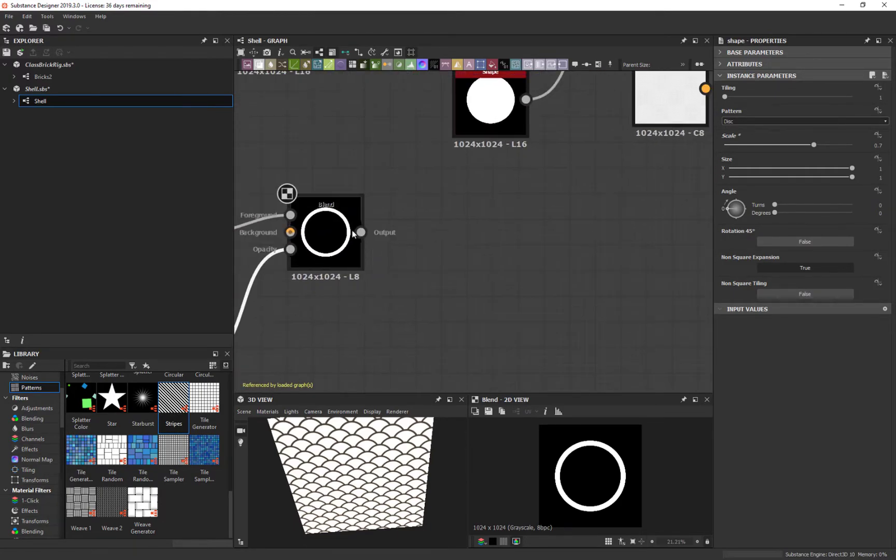
left_click_drag(361, 232, 462, 232)
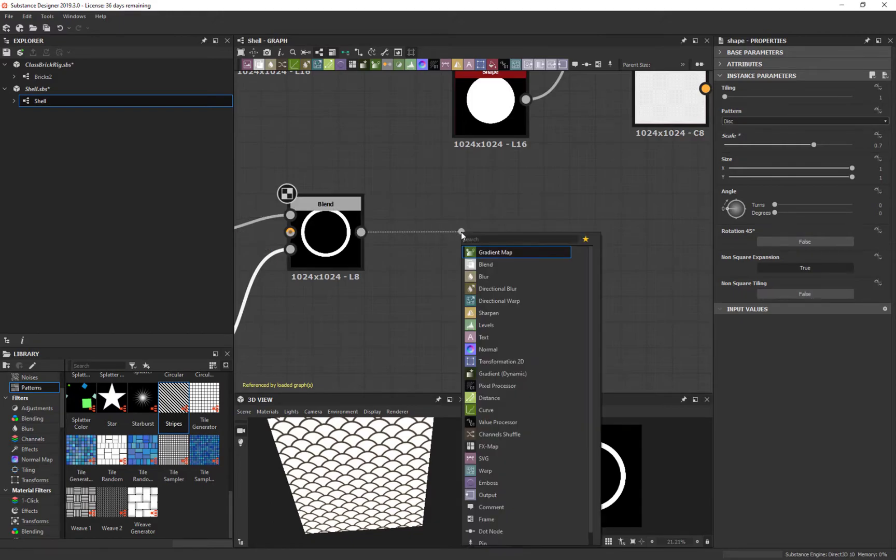
type("inver")
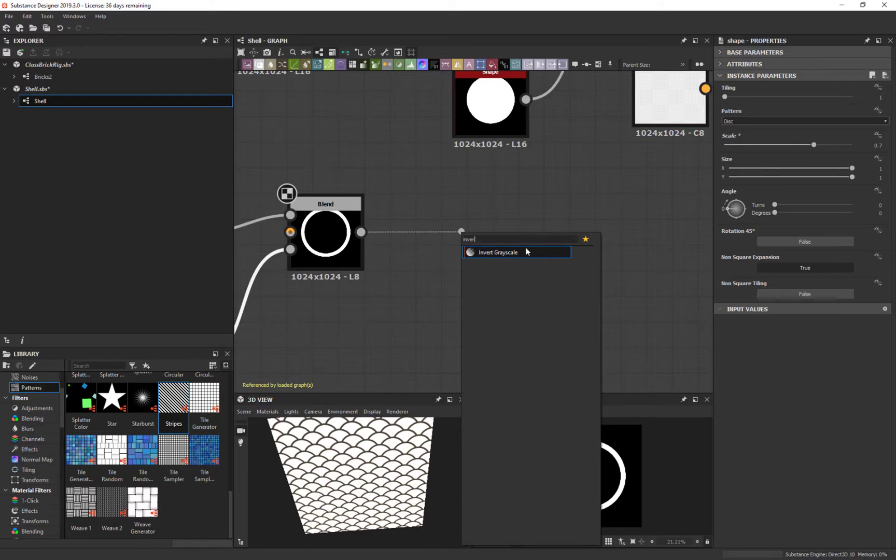
left_click(525, 253)
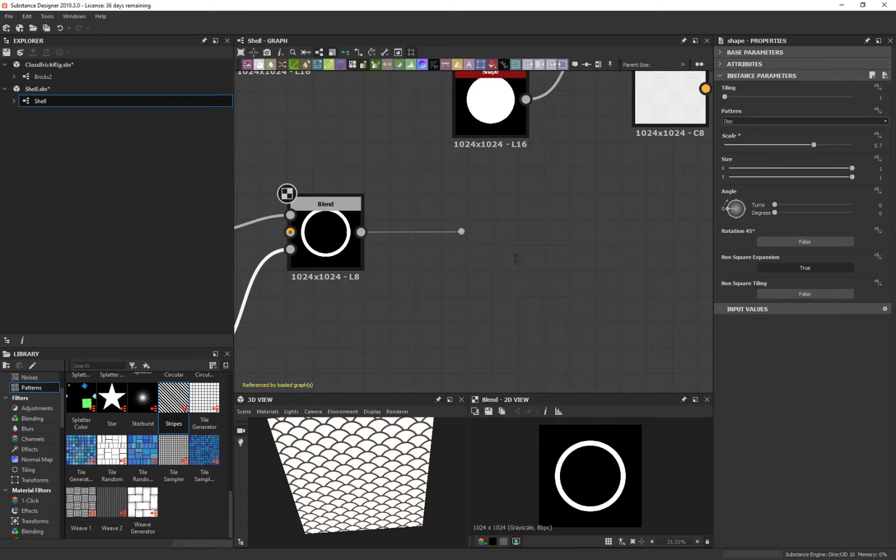
left_click_drag(507, 200, 431, 200)
- Preview the original chain's RGBA Merge node in the 2D view with the transparency checkerboard shown
scroll(521, 141, "down", 1)
middle_click_drag(513, 144, 408, 286)
scroll(559, 128, "up", 1)
scroll(530, 133, "up", 2)
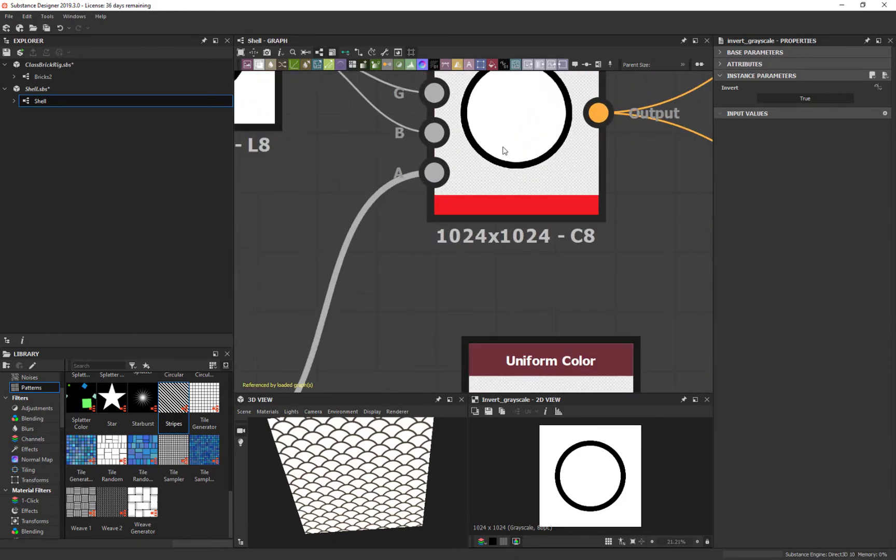
double_click(524, 169)
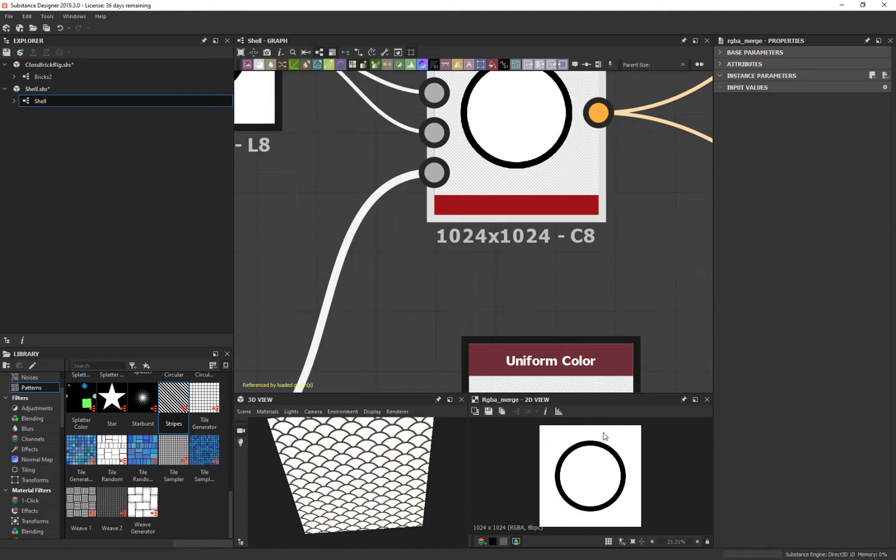
left_click(475, 411)
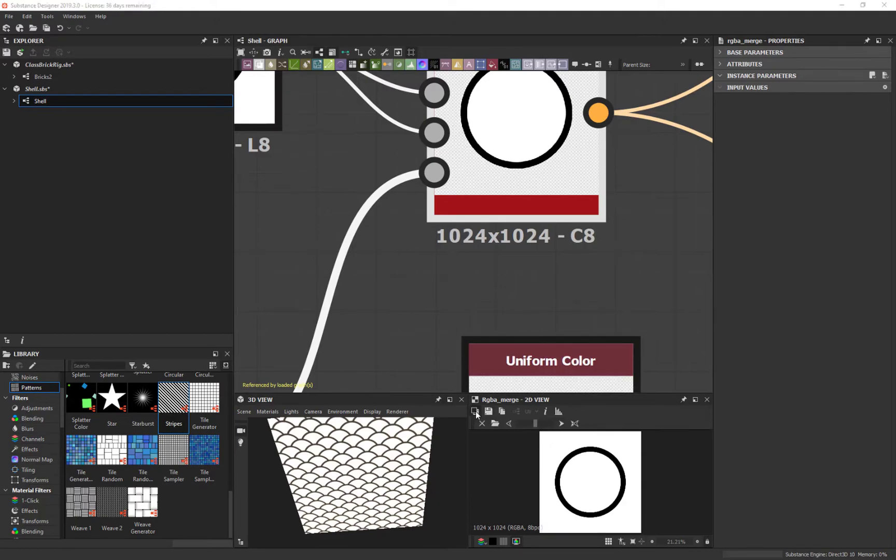
left_click(591, 406)
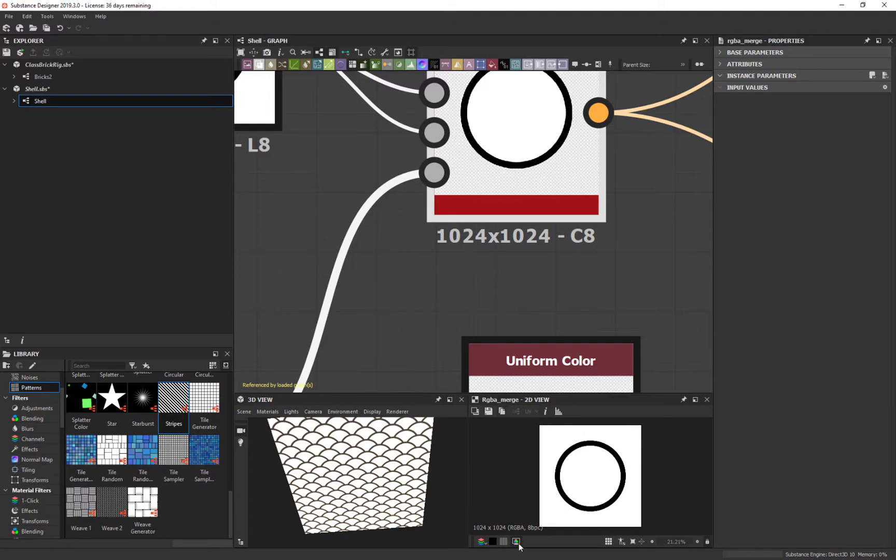
left_click(492, 542)
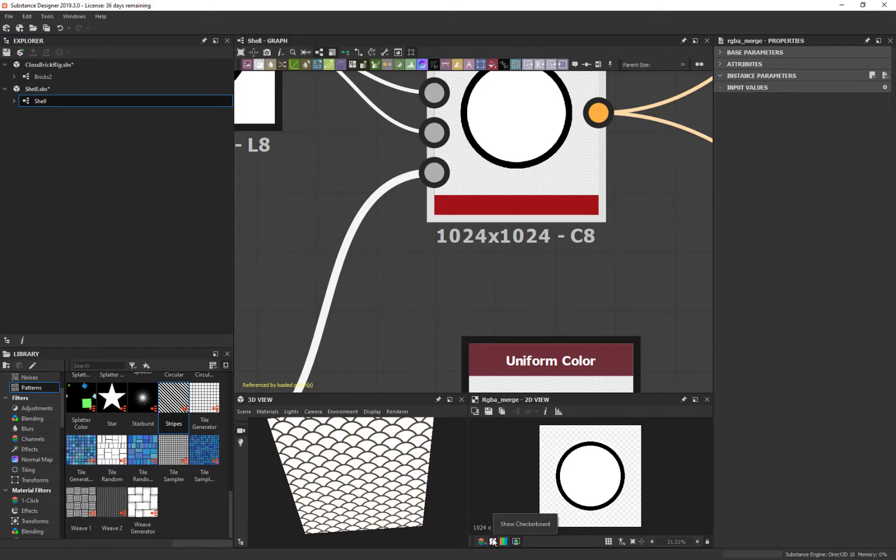
- Examine how the original chain's Shape node feeds the alpha input of the RGBA Merge node
scroll(616, 319, "down", 3)
middle_click_drag(570, 292, 552, 172)
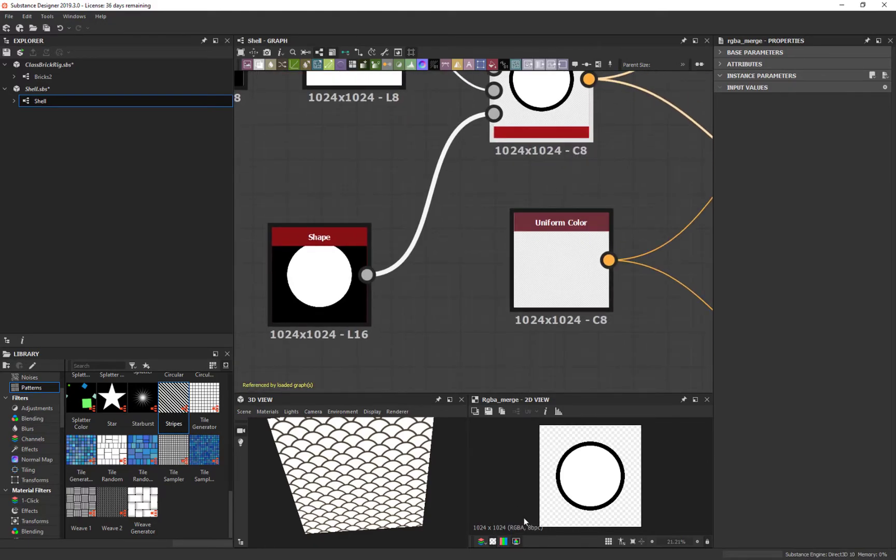
middle_click_drag(545, 94, 559, 236)
scroll(559, 236, "up", 2)
scroll(566, 242, "down", 4)
middle_click_drag(528, 277, 550, 171)
scroll(474, 222, "down", 2)
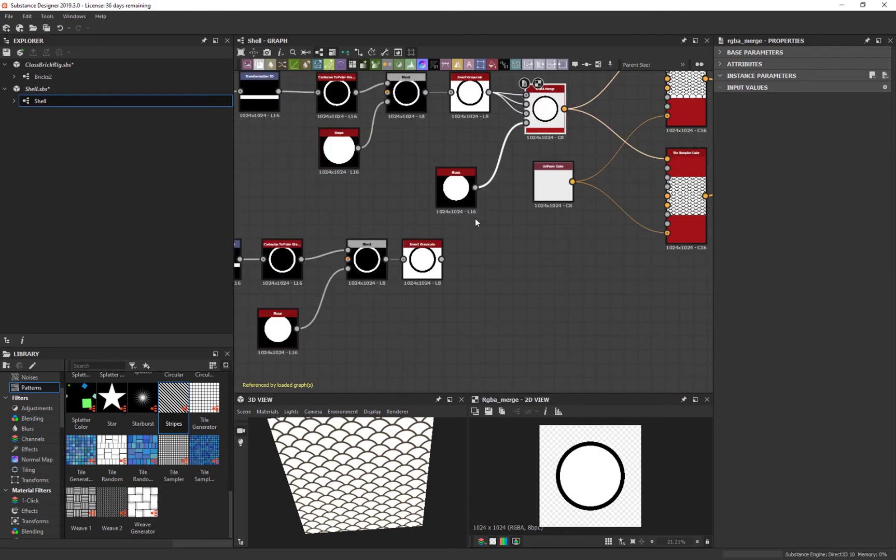
- Add a Blend node after the new Invert Grayscale node, using the Invert Grayscale output as its Background
middle_click_drag(474, 222, 411, 202)
left_click_drag(383, 234, 428, 233)
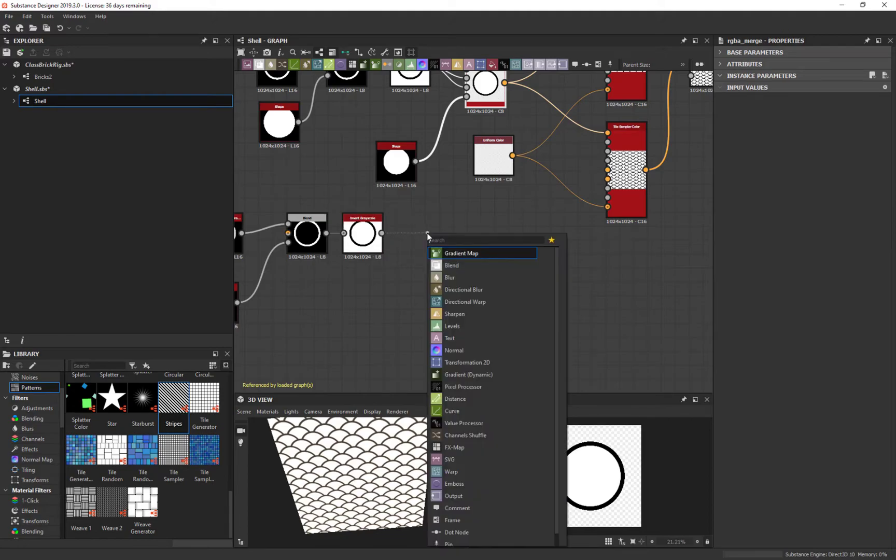
type("blend")
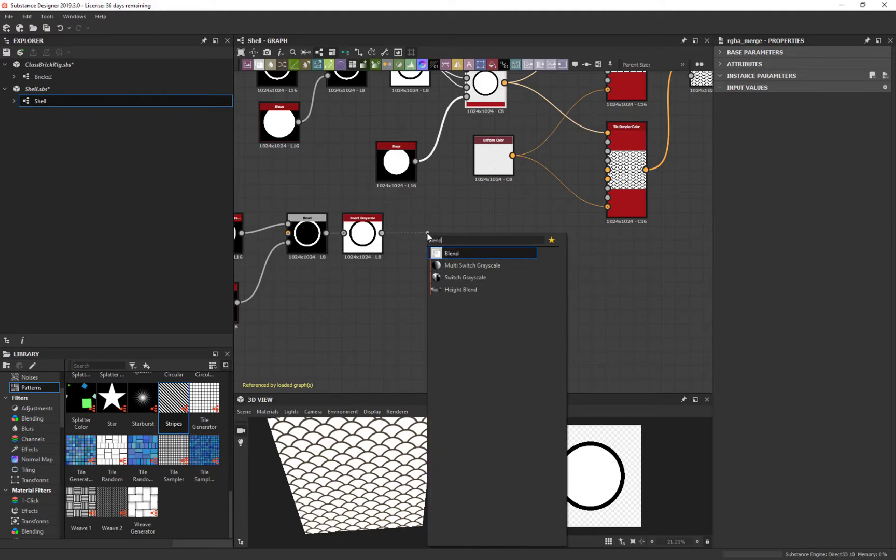
key("Return")
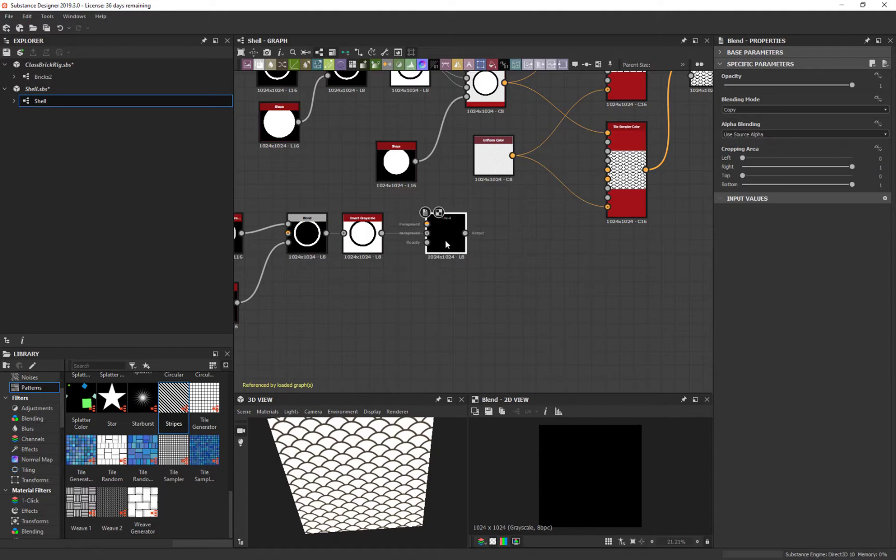
left_click_drag(428, 242, 387, 300)
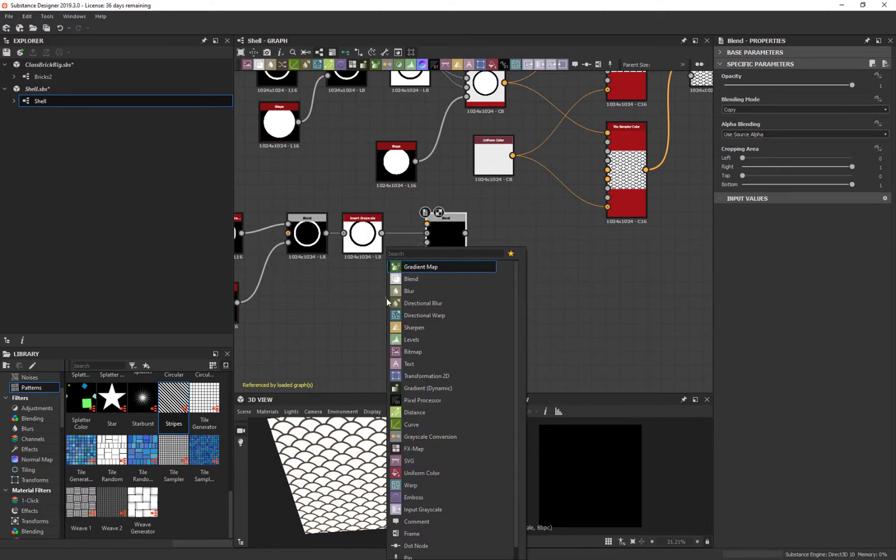
left_click(372, 332)
- Duplicate the rebuilt chain's Disc Shape node and move the copy below the Invert Grayscale and Blend nodes
scroll(291, 304, "down", 1)
middle_click_drag(291, 305, 377, 288)
left_click(318, 293)
key("ctrl+c")
key("ctrl+v")
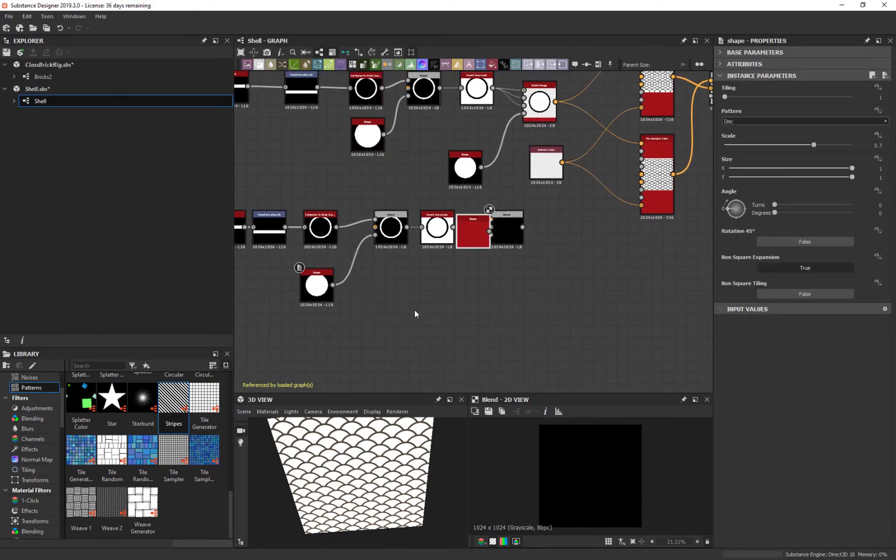
left_click(316, 284)
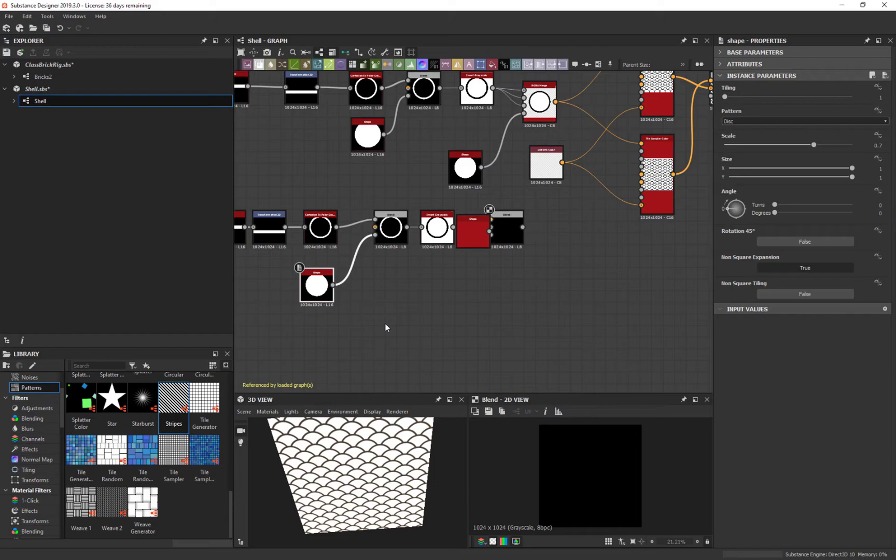
mouse_move(312, 290)
left_mouse_down()
mouse_move(524, 308)
mouse_move(284, 307)
mouse_move(298, 291)
left_mouse_up()
key("ctrl+v")
left_click_drag(477, 230, 463, 287)
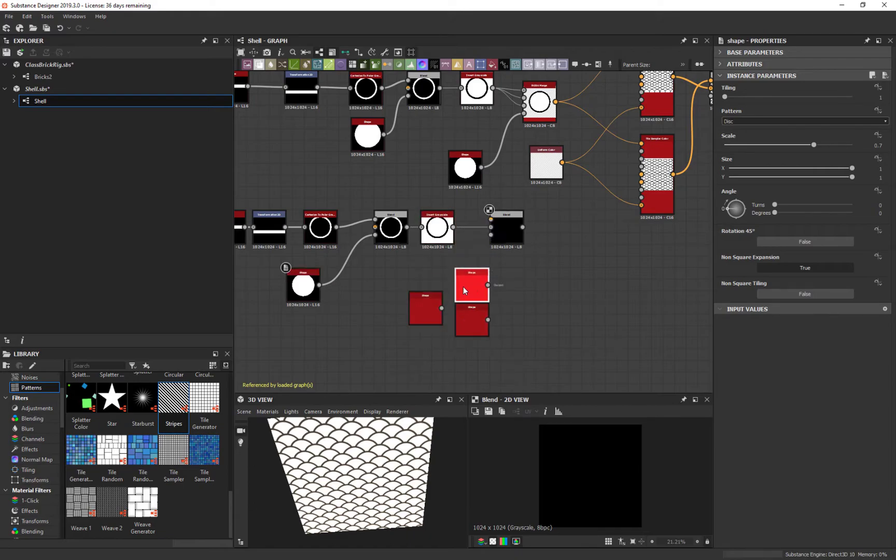
- Delete the surplus Shape copies and place the remaining one just below the new Invert Grayscale node
left_click(429, 314)
key("Delete")
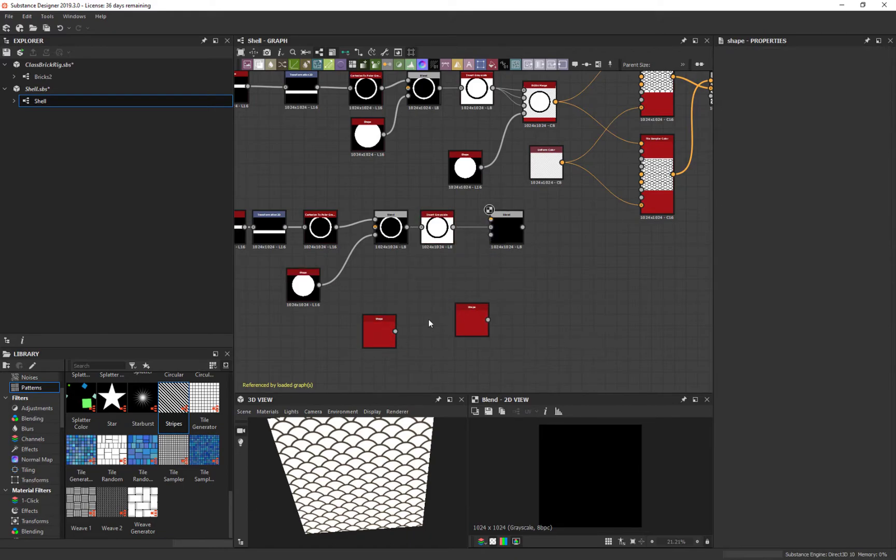
left_click(381, 328)
key("Delete")
left_click_drag(474, 326, 450, 279)
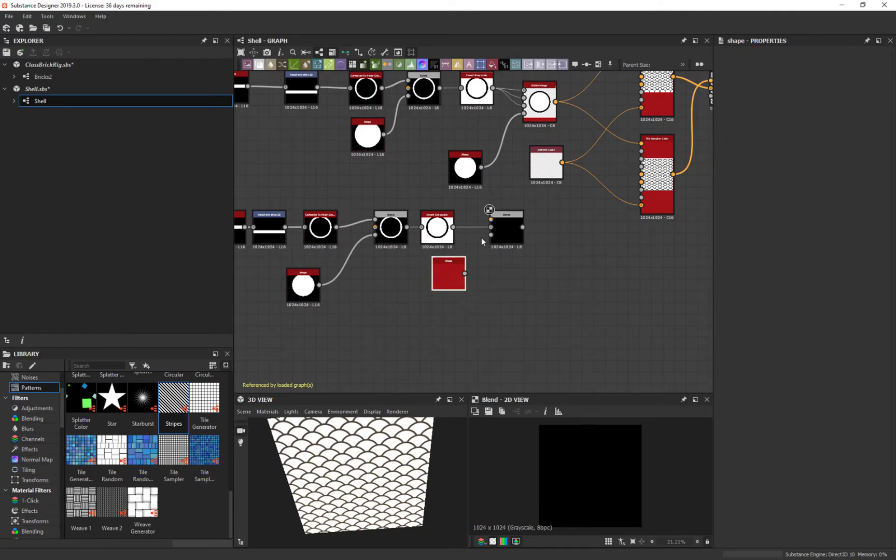
- Connect the copied Shape to the last Blend node's Opacity input and show that Blend's parameters
scroll(489, 224, "up", 4)
left_click_drag(438, 327, 491, 247)
double_click(420, 324)
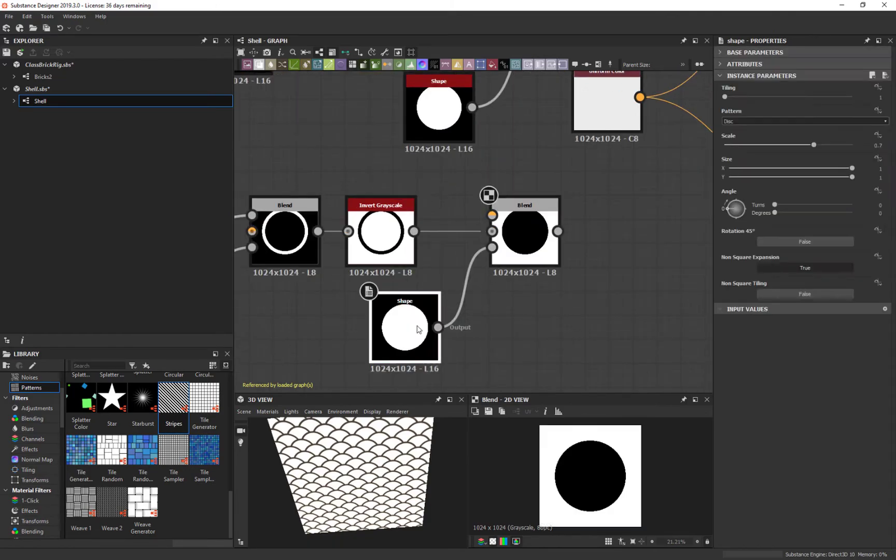
double_click(531, 242)
scroll(532, 244, "up", 2)
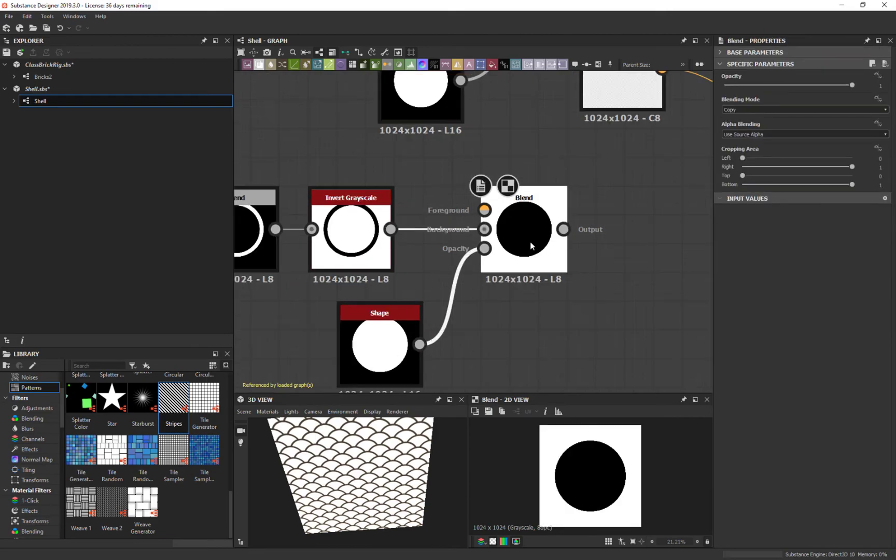
- Connect Invert Grayscale to the last Blend's Foreground input and disconnect its Background input
left_click_drag(388, 230, 472, 231)
double_click(471, 230)
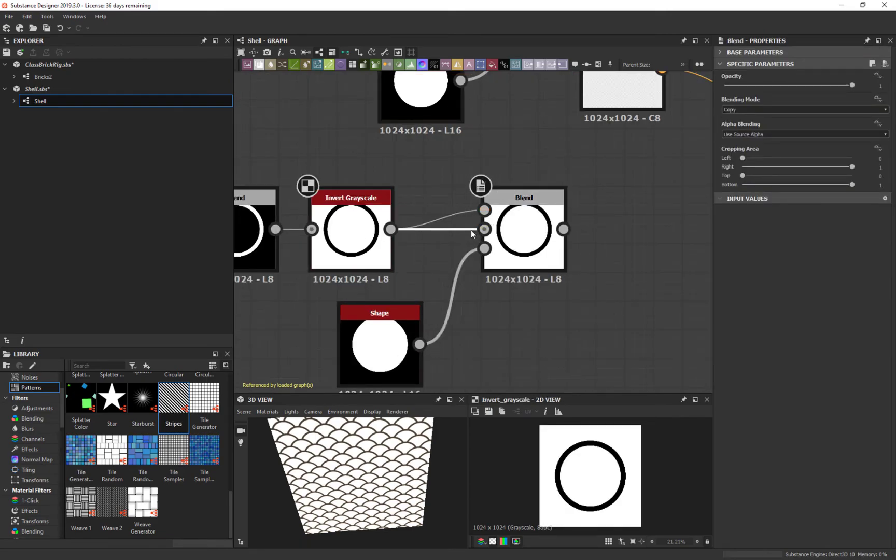
double_click(485, 231)
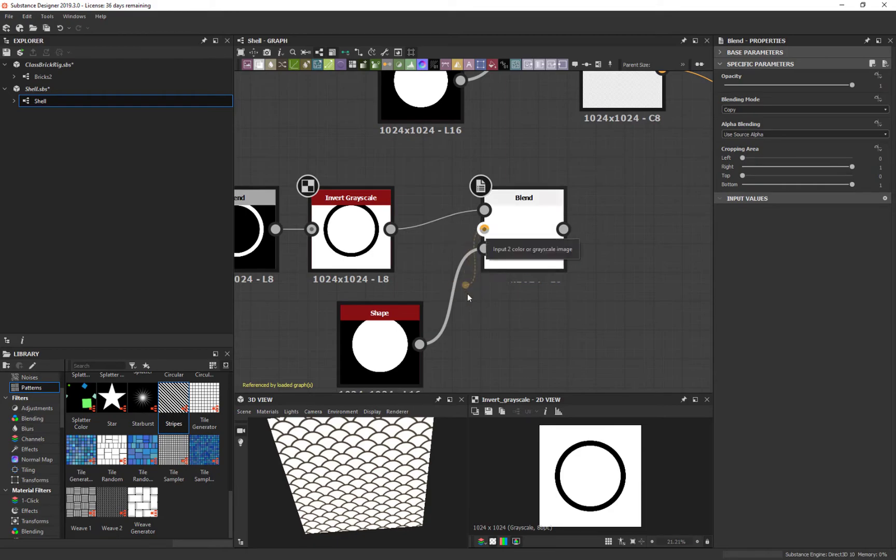
right_click(477, 255)
left_click(440, 278)
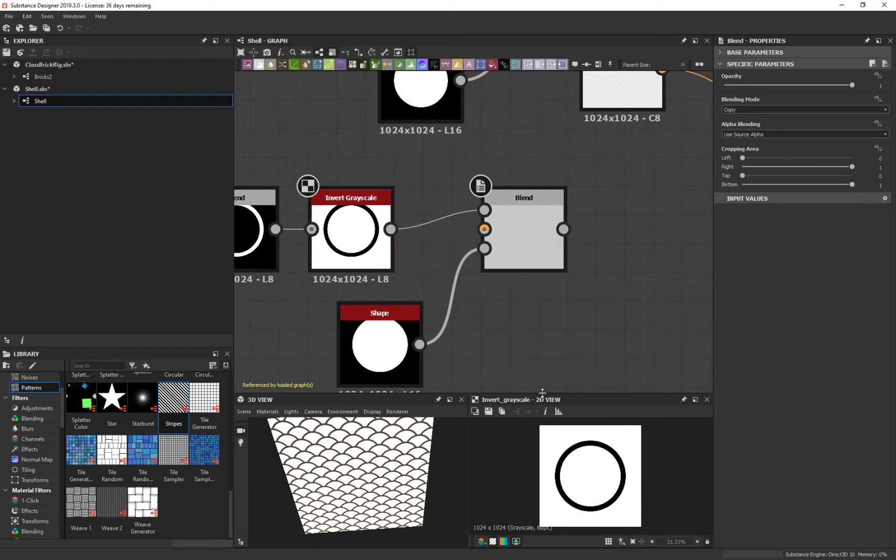
- Compare the last Blend with the original chain's RGBA Merge and delete that Blend node
scroll(502, 134, "down", 3)
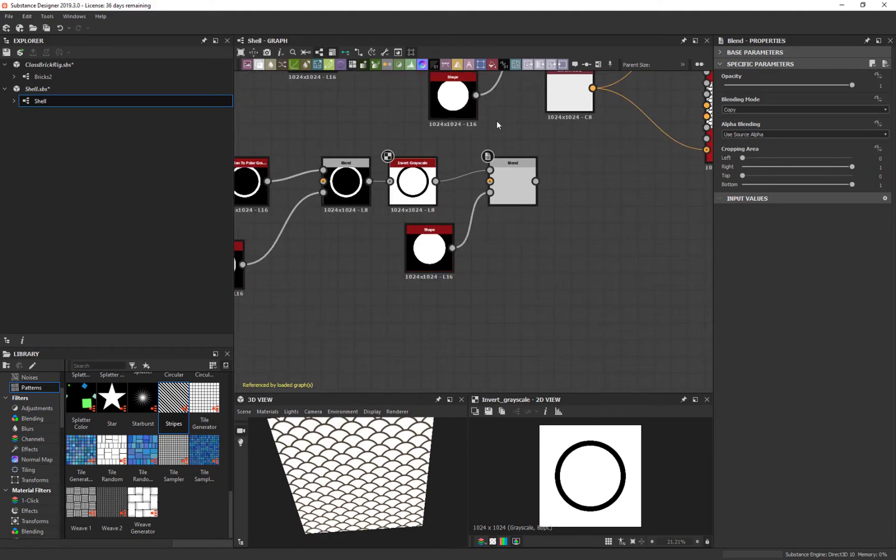
middle_click_drag(501, 166, 474, 269)
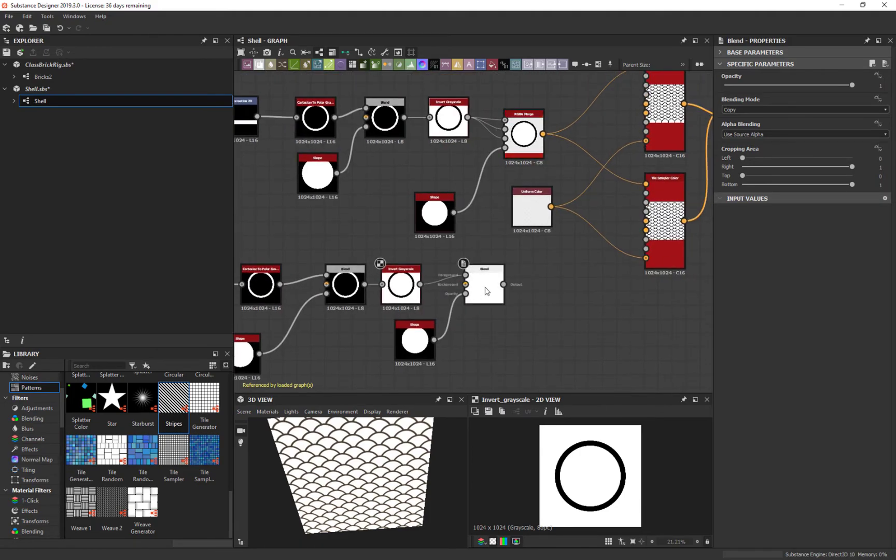
scroll(574, 426, "up", 3)
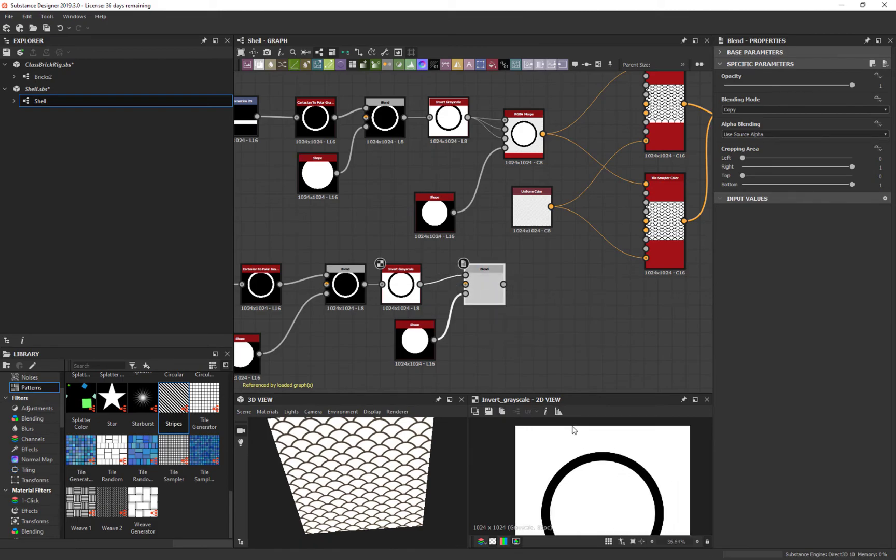
scroll(597, 444, "down", 3)
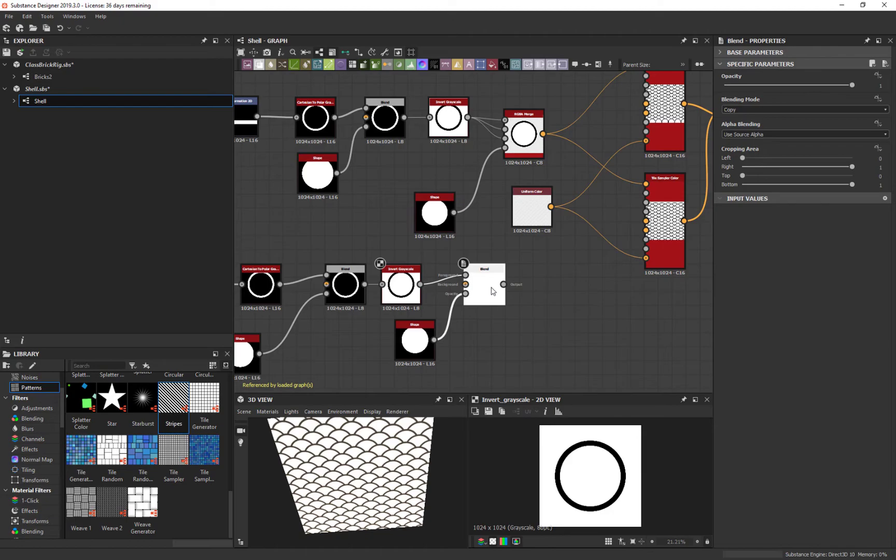
key("Delete")
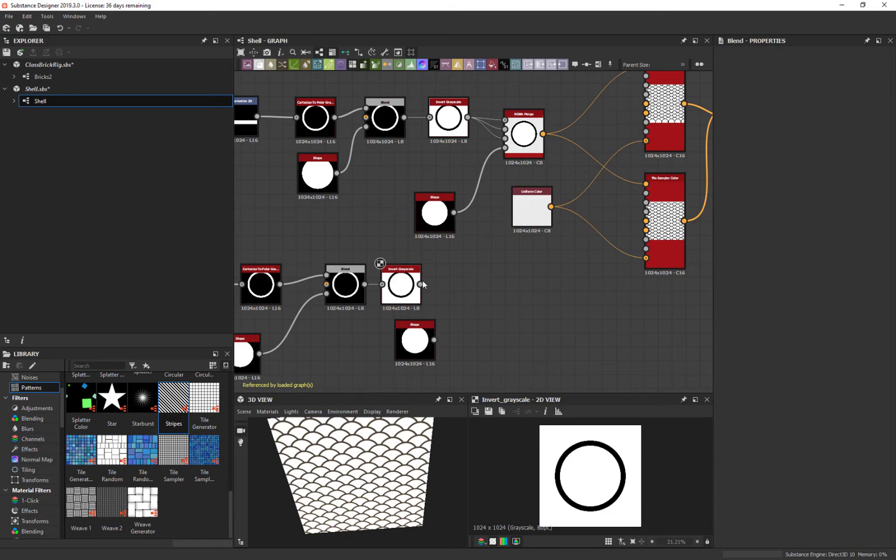
- Add an RGBA Merge node after the new Invert Grayscale and connect the copied Shape to its alpha input
left_click_drag(420, 284, 454, 282)
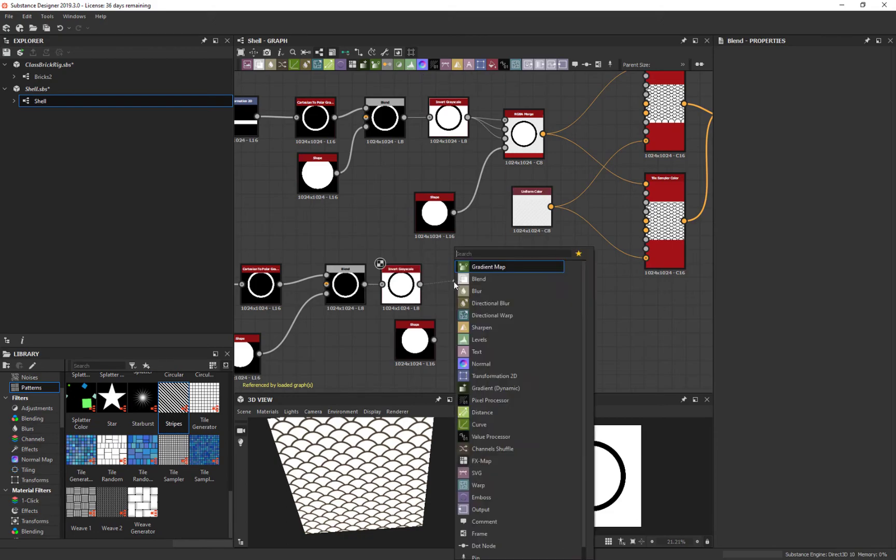
type("rg")
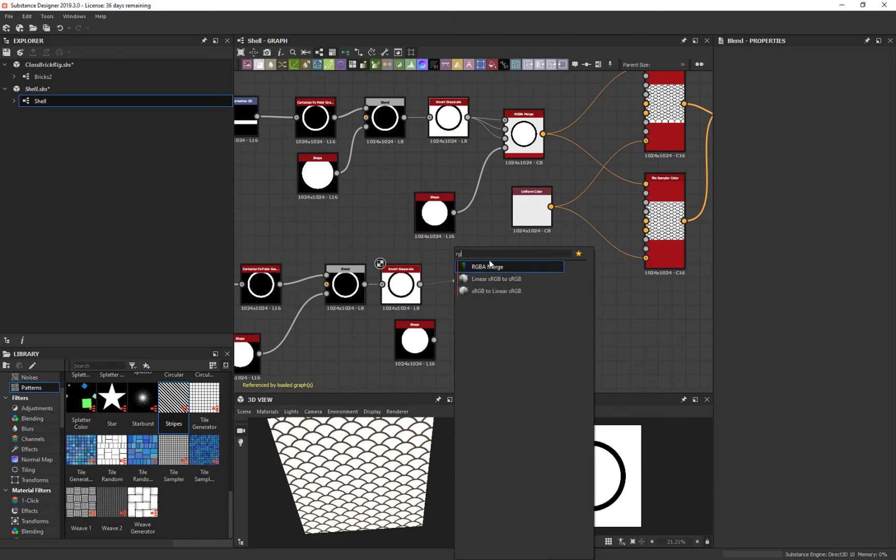
left_click(493, 267)
left_click_drag(479, 295, 479, 294)
left_click_drag(433, 340, 452, 310)
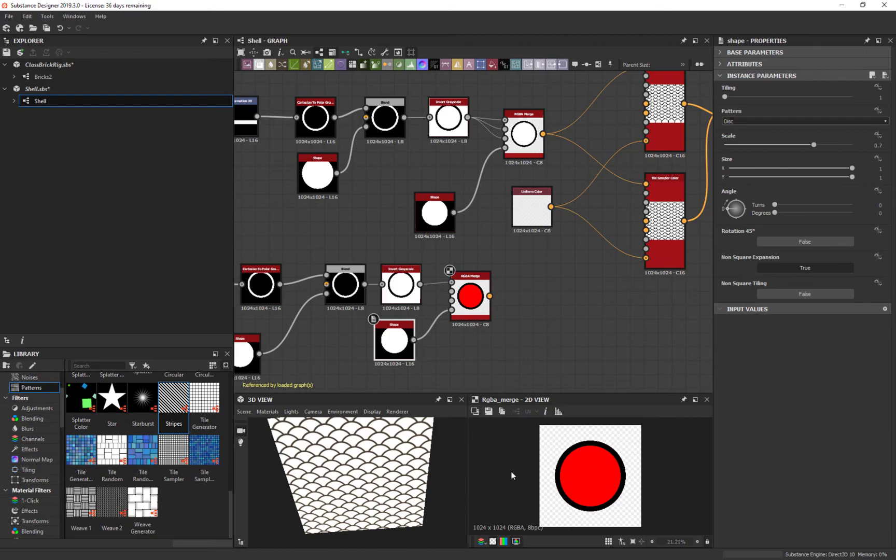
- Connect the Invert Grayscale output to the green and blue inputs of the new RGBA Merge
scroll(491, 306, "up", 3)
middle_click_drag(465, 265, 513, 249)
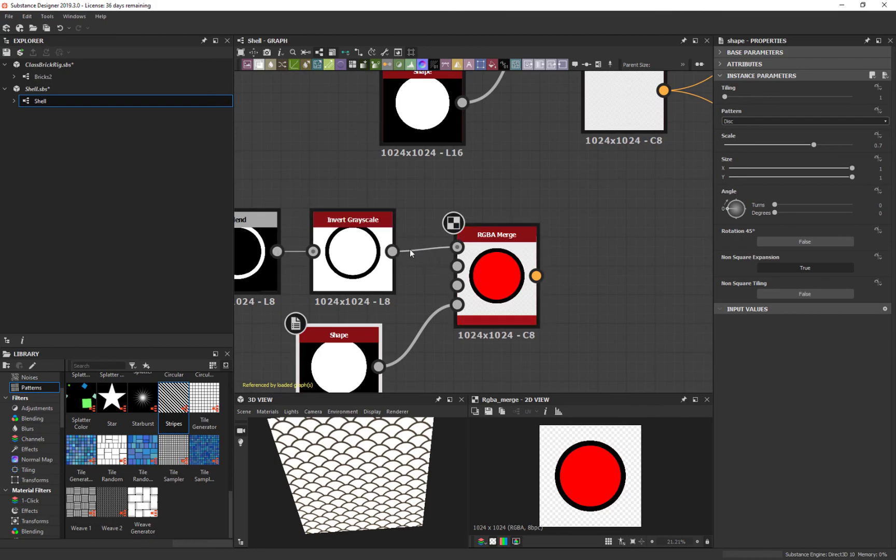
left_click_drag(392, 251, 457, 266)
left_click_drag(392, 252, 457, 284)
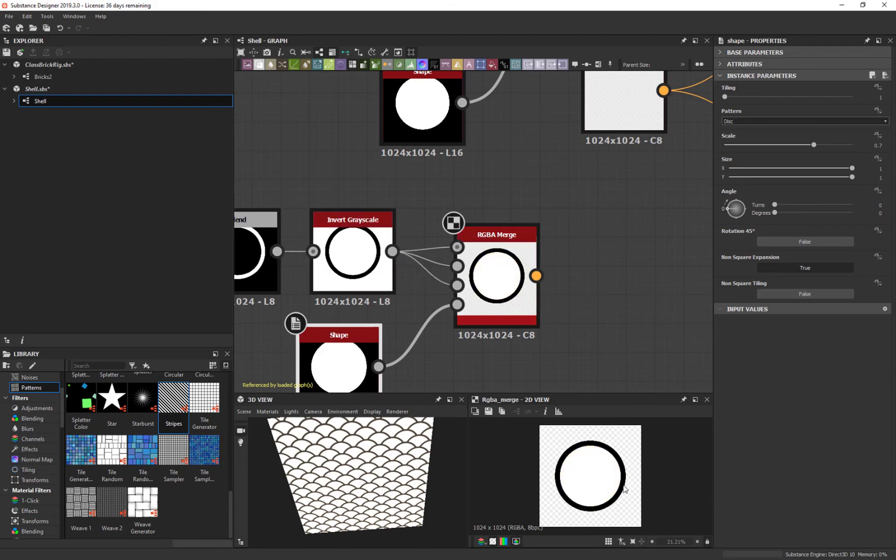
- Examine the original Uniform Color node's settings and its links to the two Tile Sampler Color nodes
scroll(511, 286, "down", 4)
middle_click_drag(474, 292, 330, 222)
left_click(463, 151)
middle_click_drag(458, 230, 452, 260)
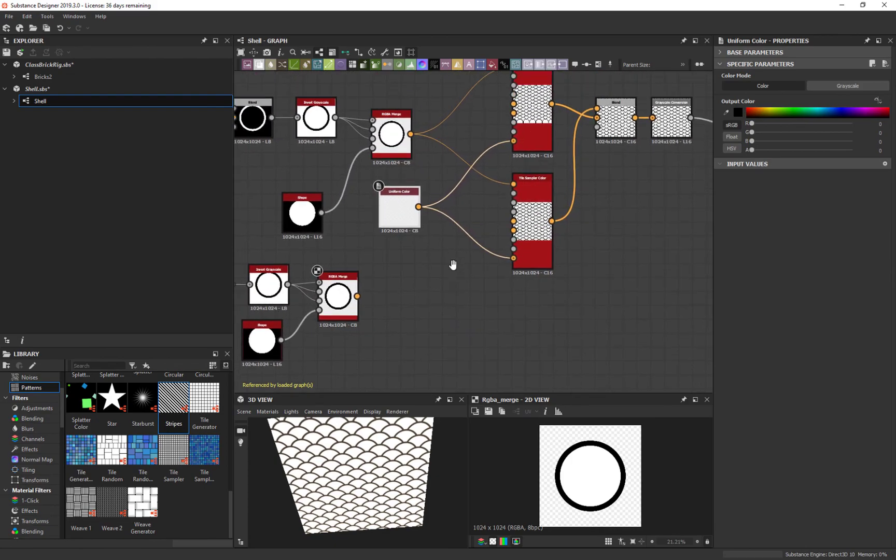
- Select all nodes of the rebuilt chain, from Stripes through RGBA Merge, including both Shape nodes
middle_click_drag(460, 311, 562, 267)
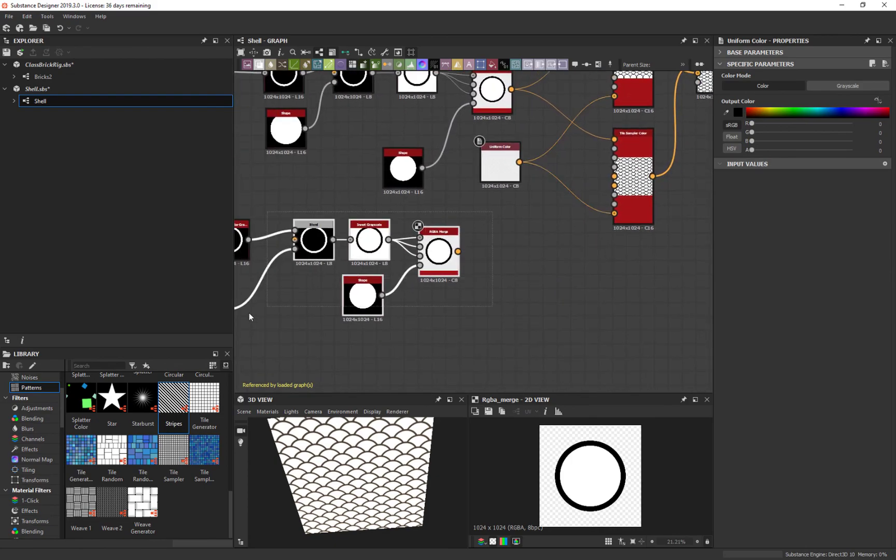
middle_click_drag(375, 272, 577, 160)
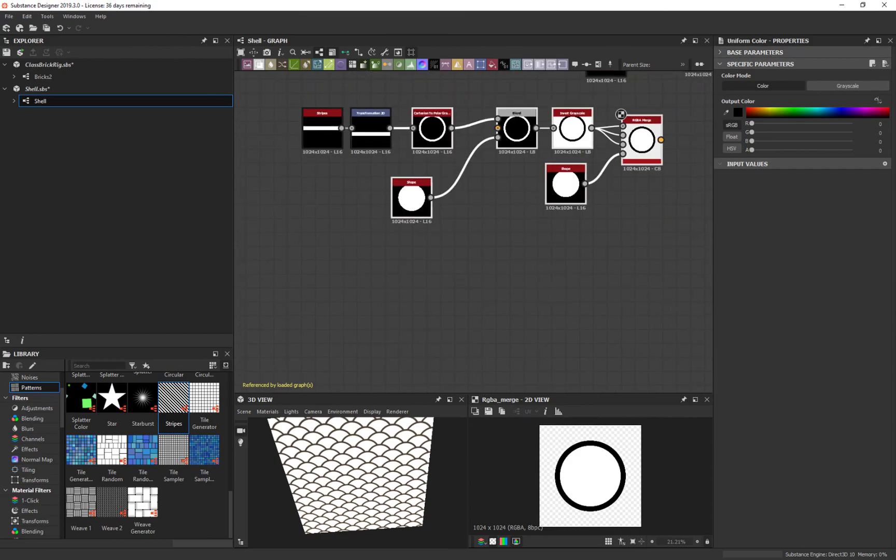